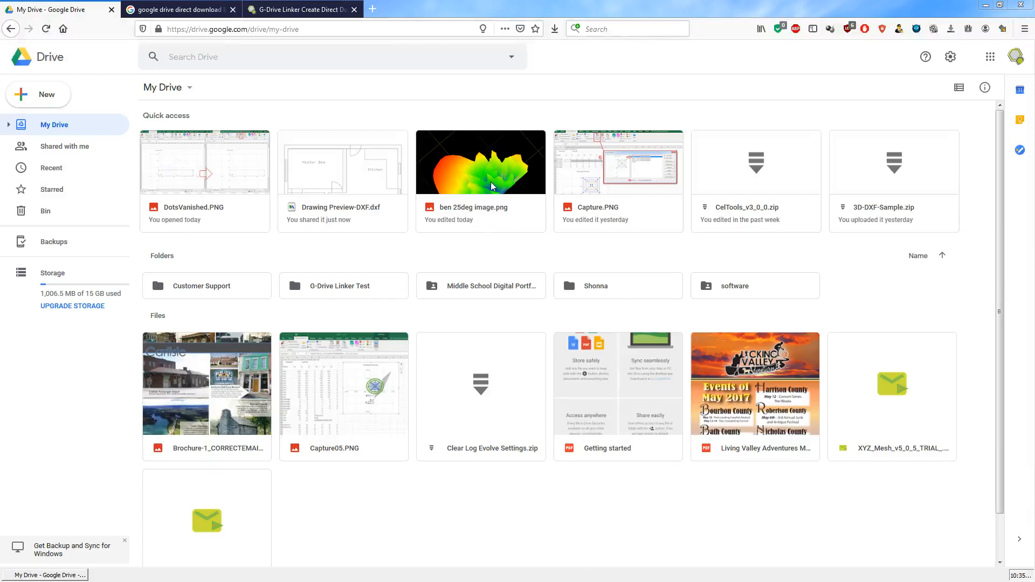
- Turn on link sharing for ben 25deg image.png in My Drive and get its shareable link
right_click(491, 186)
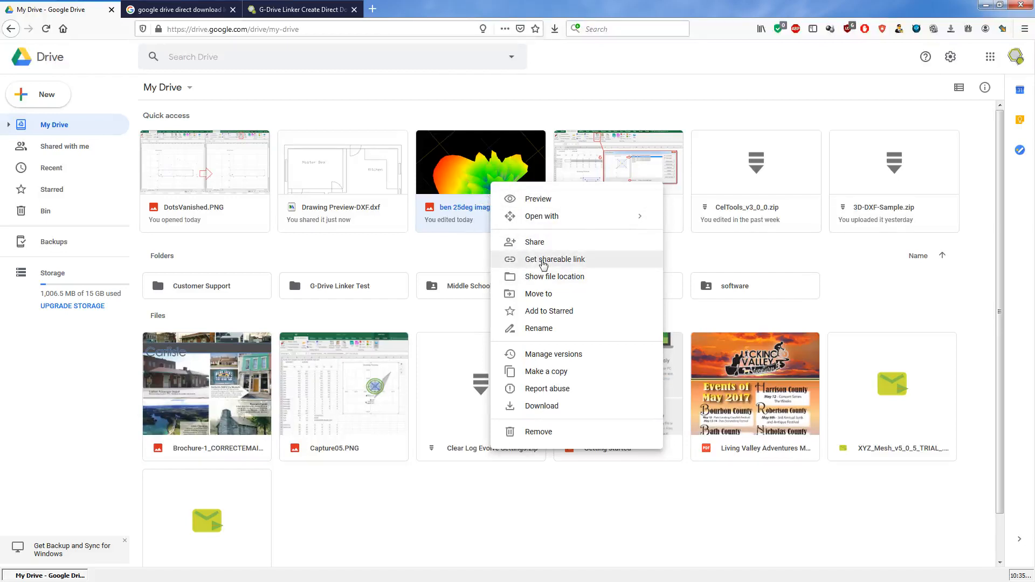
click(544, 263)
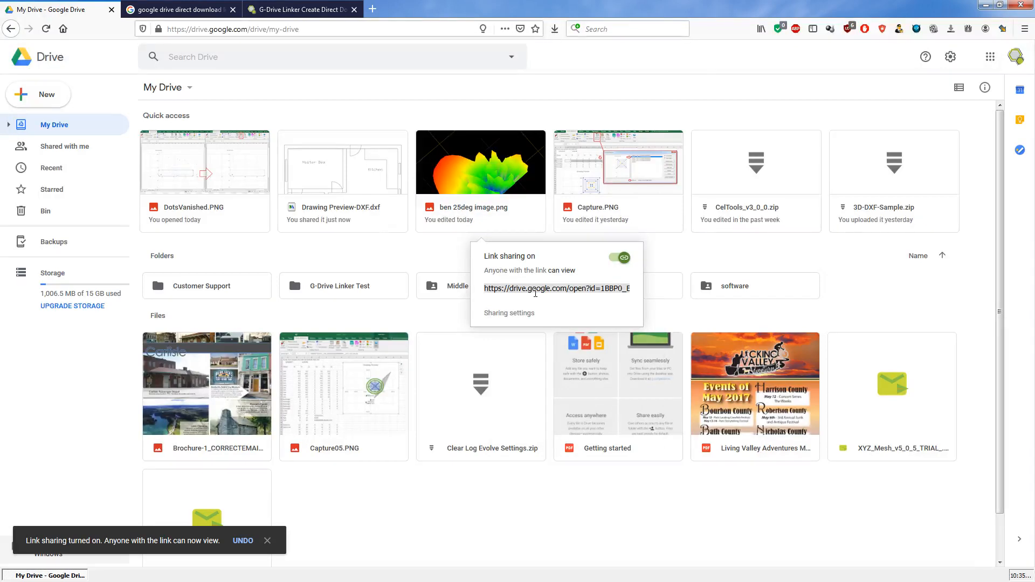
click(420, 271)
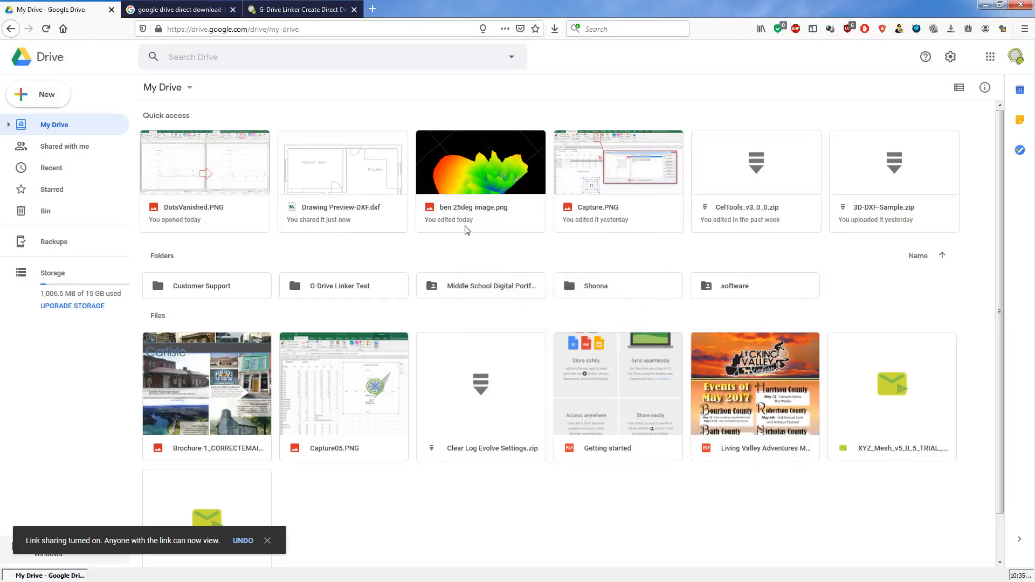
- Check the shared link in a new browser tab, including the image's download prompt, and close that tab without downloading
click(372, 9)
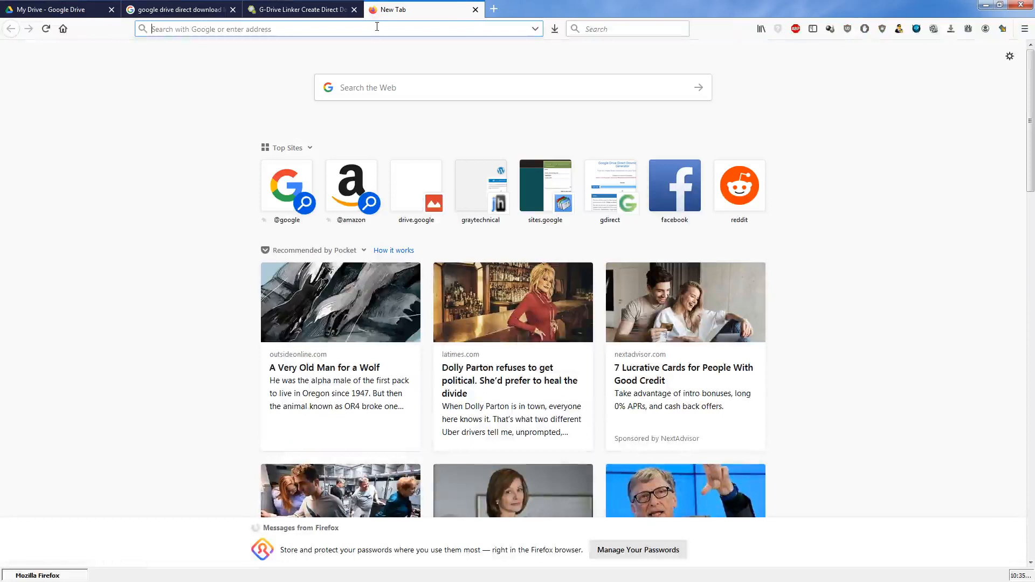
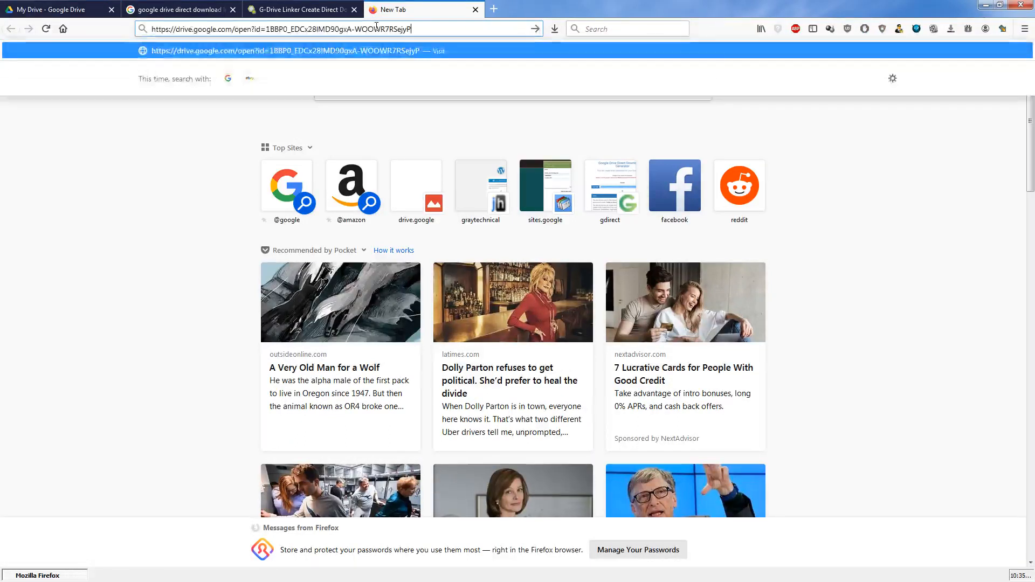
key(Return)
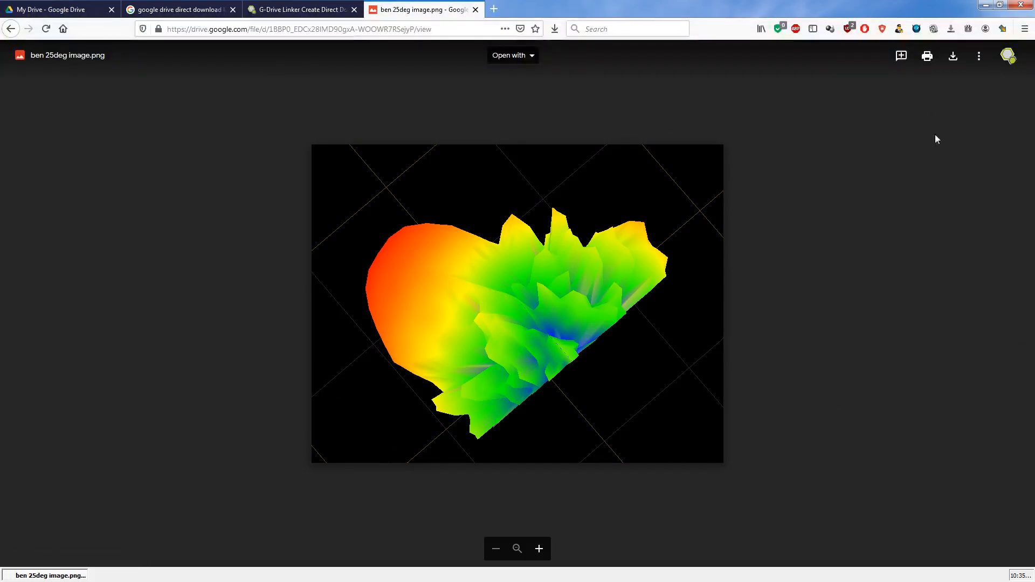
click(952, 64)
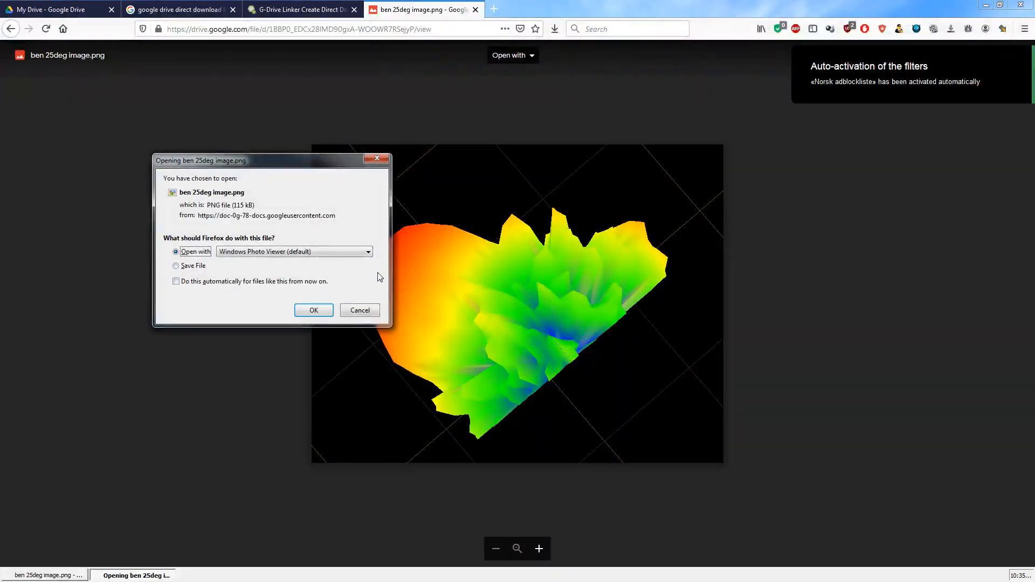
click(377, 158)
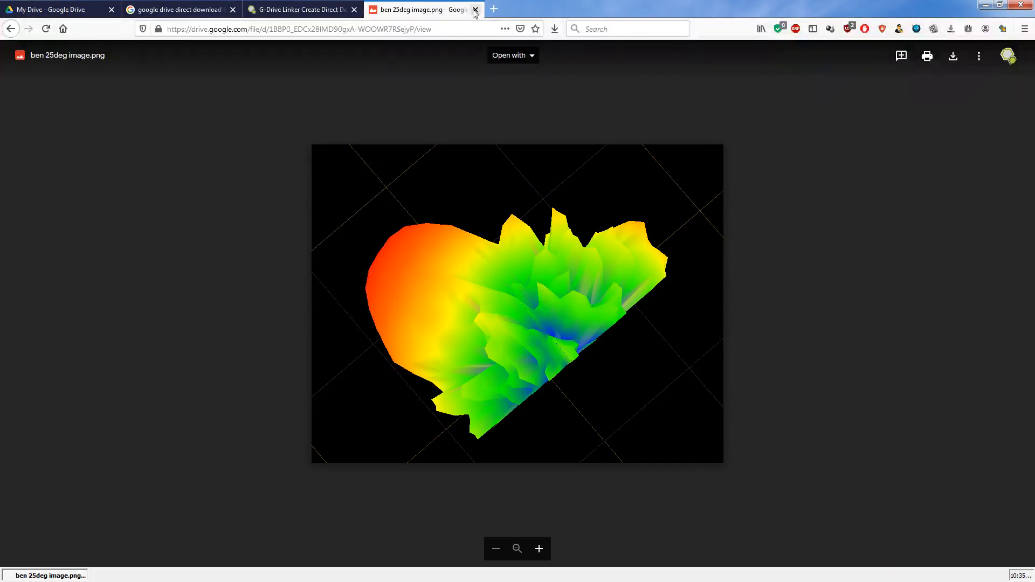
click(476, 10)
- Review the Google results for "google drive direct download link" and the search phrase used
click(178, 10)
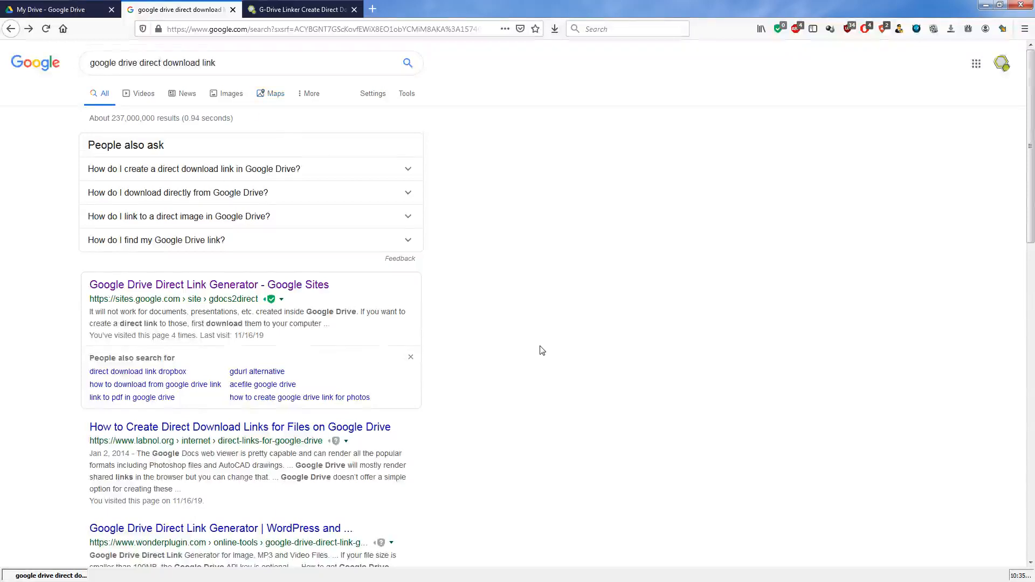
scroll(542, 350, down, 8)
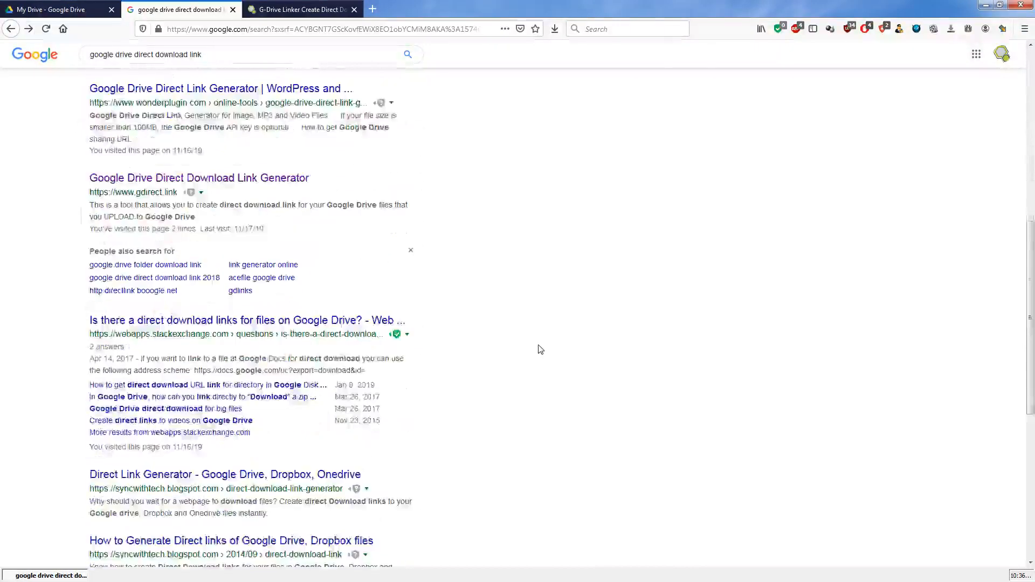
scroll(541, 350, down, 2)
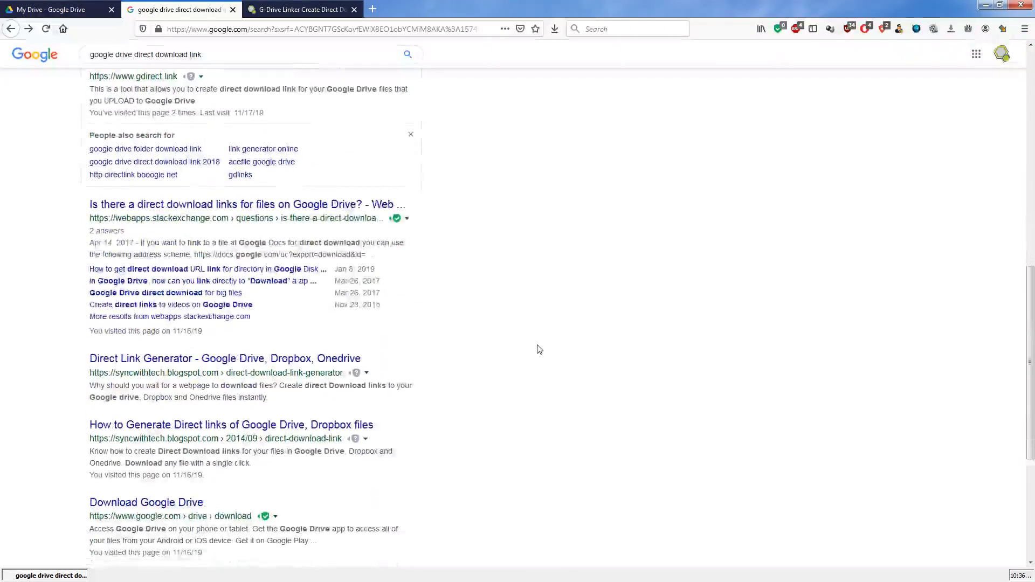
scroll(540, 349, down, 1)
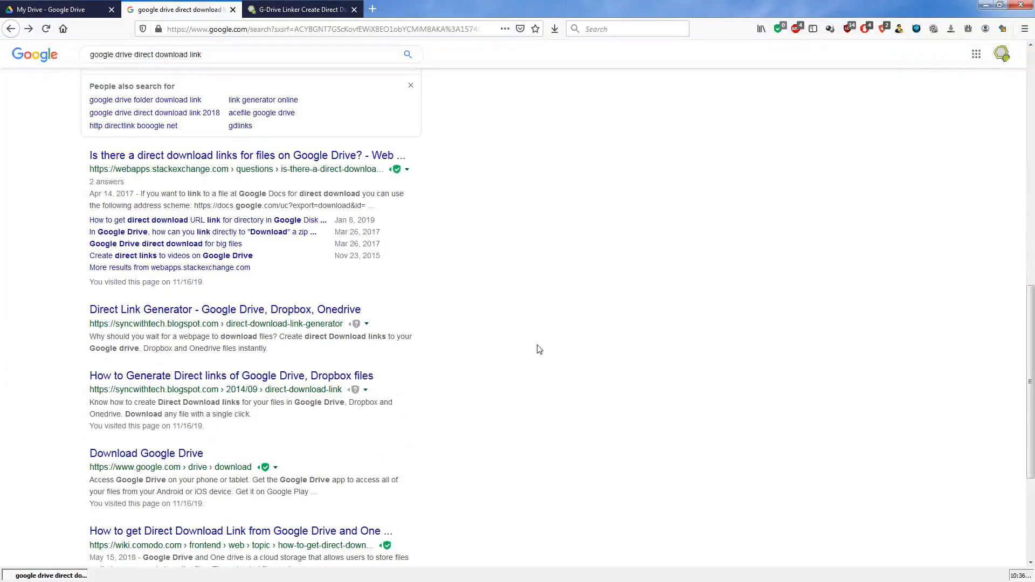
scroll(540, 349, up, 15)
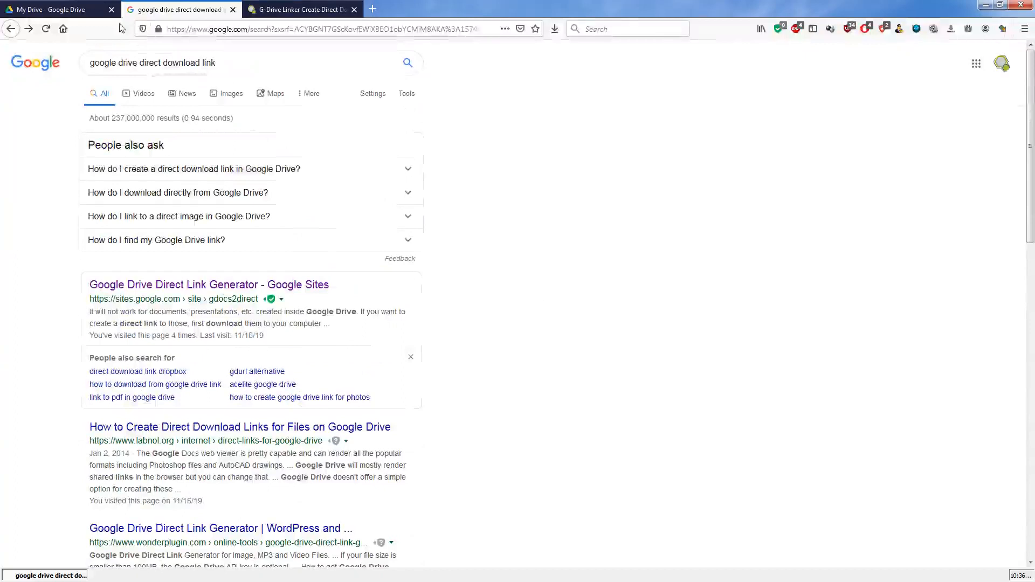
triple_click(222, 66)
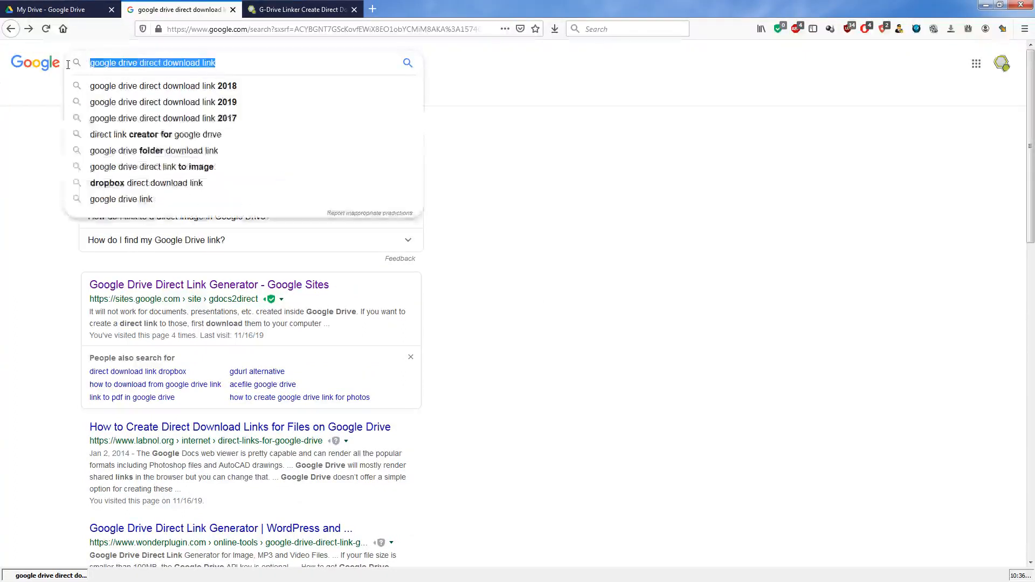
click(491, 200)
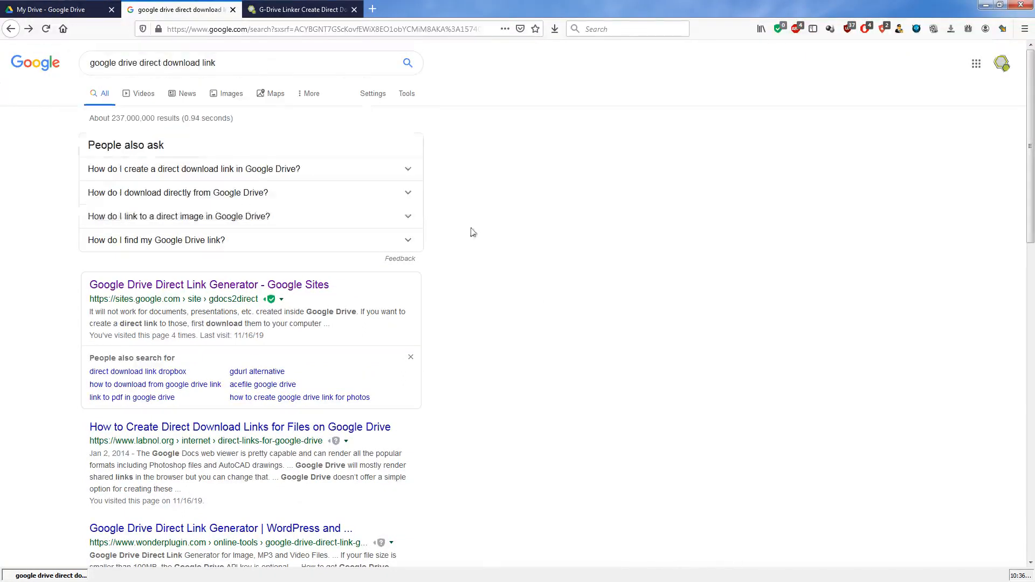
- Open the Google Sites result "Google Drive Direct Link Generator" in a new tab and look over its sharing instructions
right_click(245, 292)
click(248, 294)
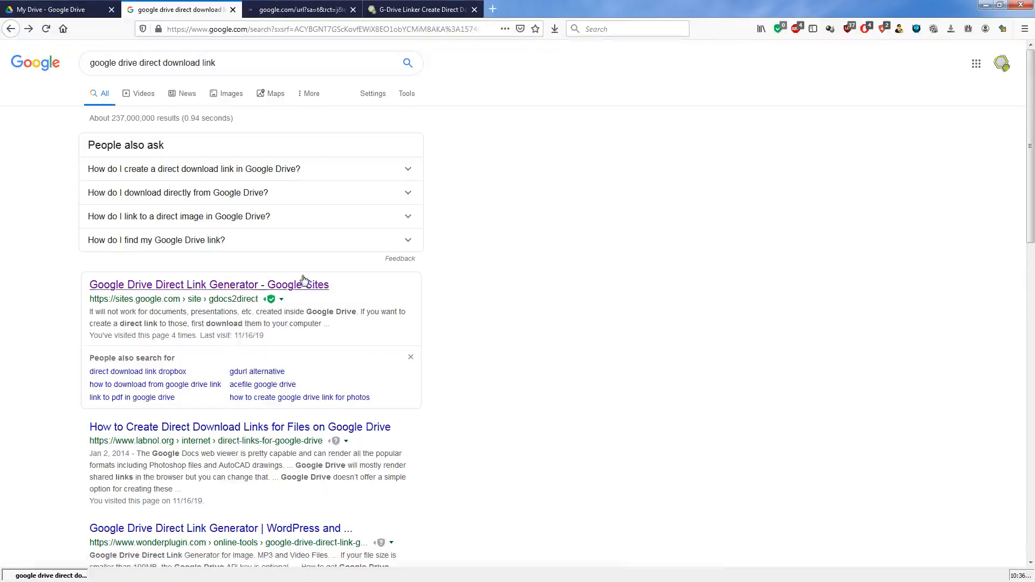
click(275, 9)
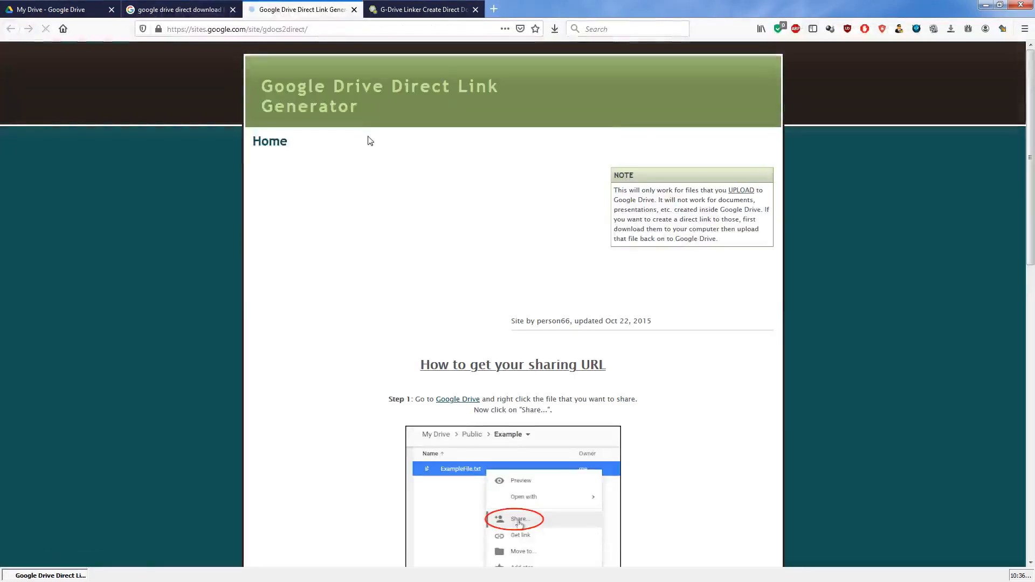
scroll(491, 324, down, 5)
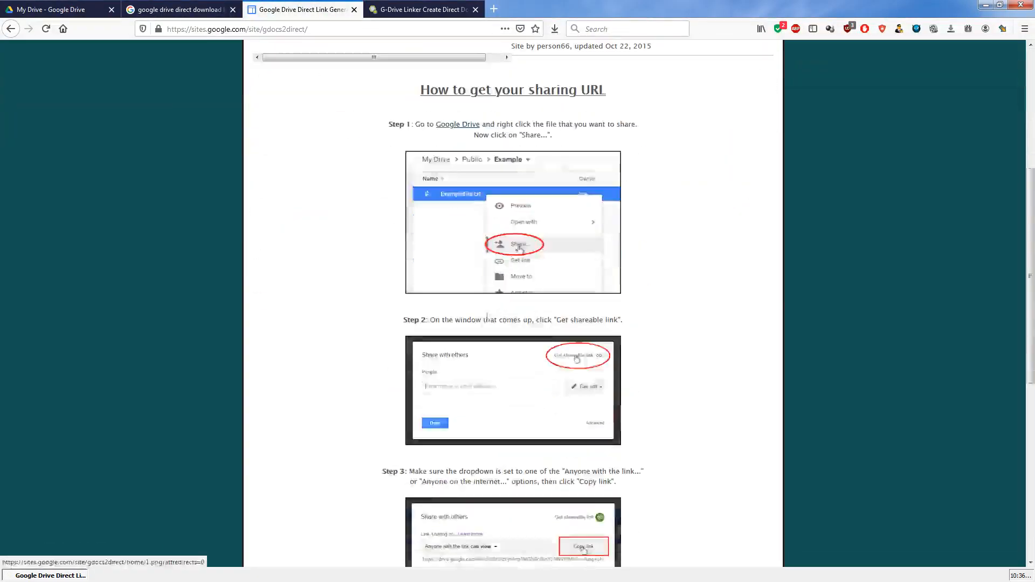
scroll(558, 401, down, 3)
scroll(558, 401, up, 8)
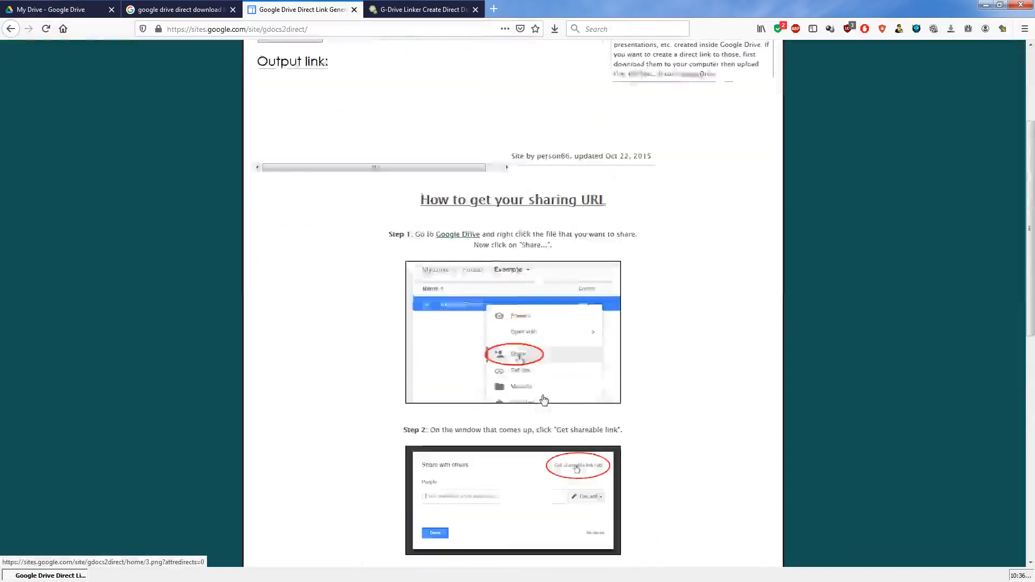
- Try to create a direct link from the copied sharing URL with the Google Sites generator
click(354, 190)
right_click(355, 190)
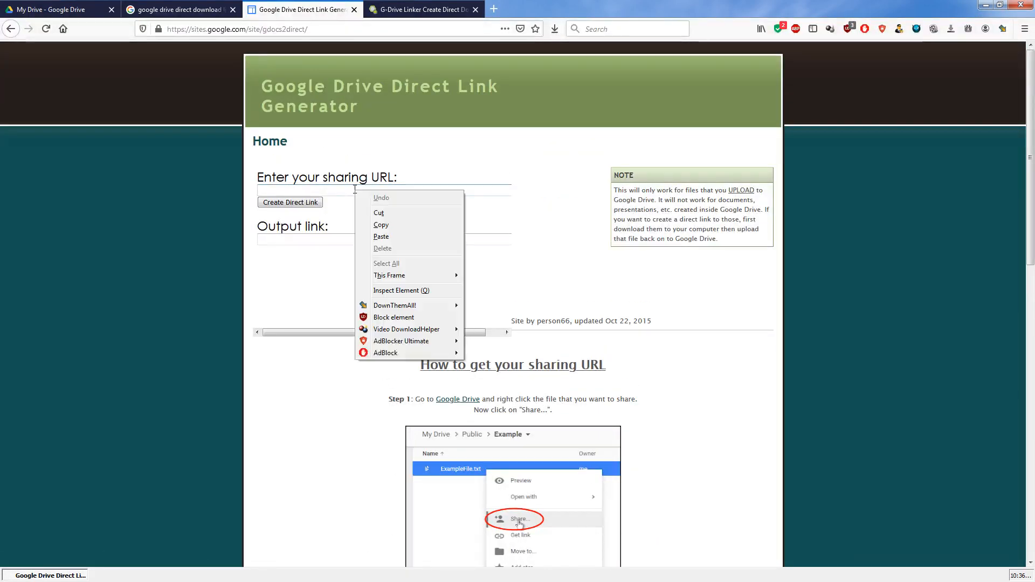
click(394, 237)
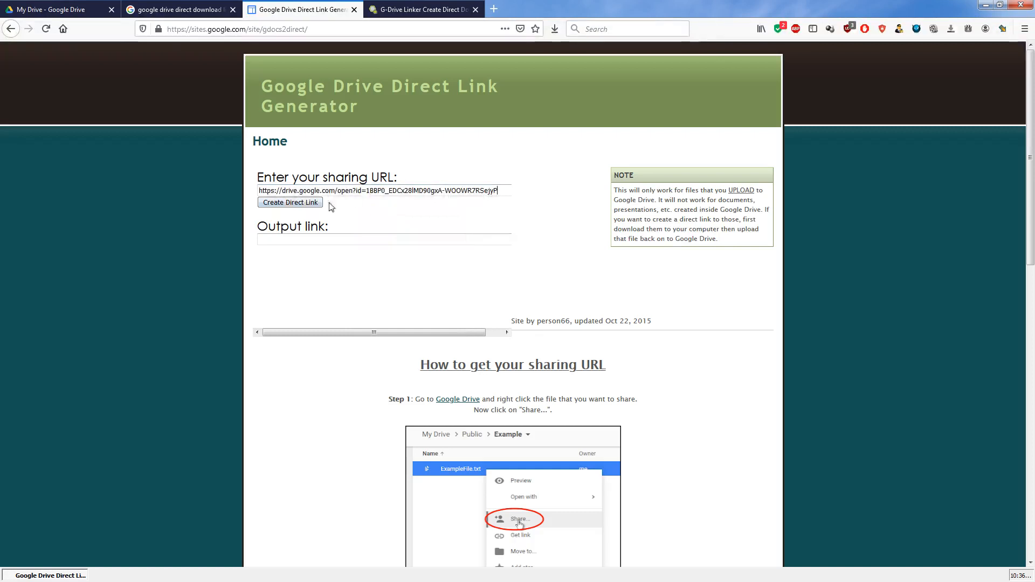
click(305, 207)
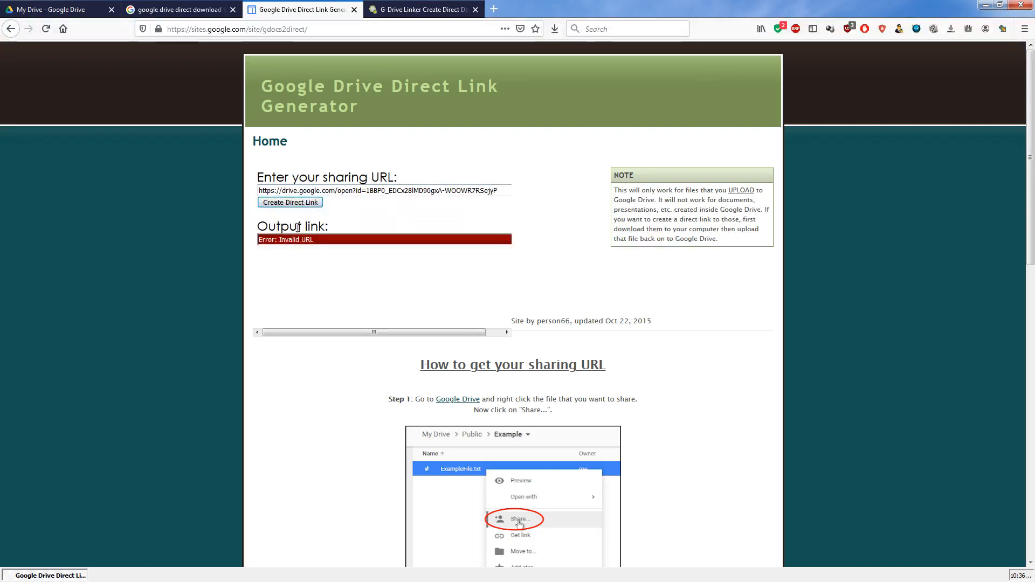
mouse_move(259, 240)
mouse_down()
mouse_move(308, 242)
mouse_move(259, 243)
mouse_up()
click(398, 193)
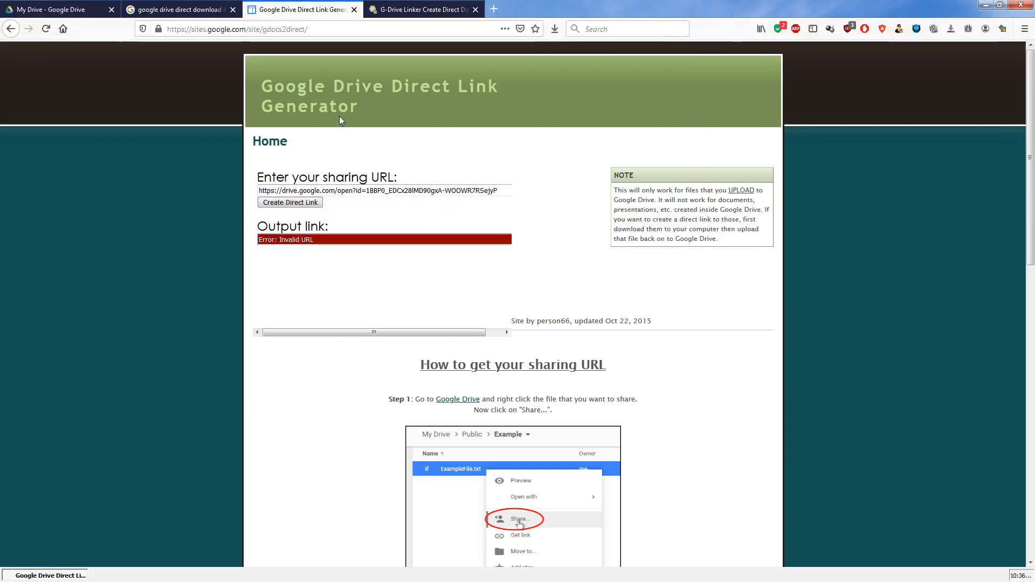
- From the search results, open the wonderplugin.com Google Drive Direct Link Generator in a new tab and switch to it
click(177, 9)
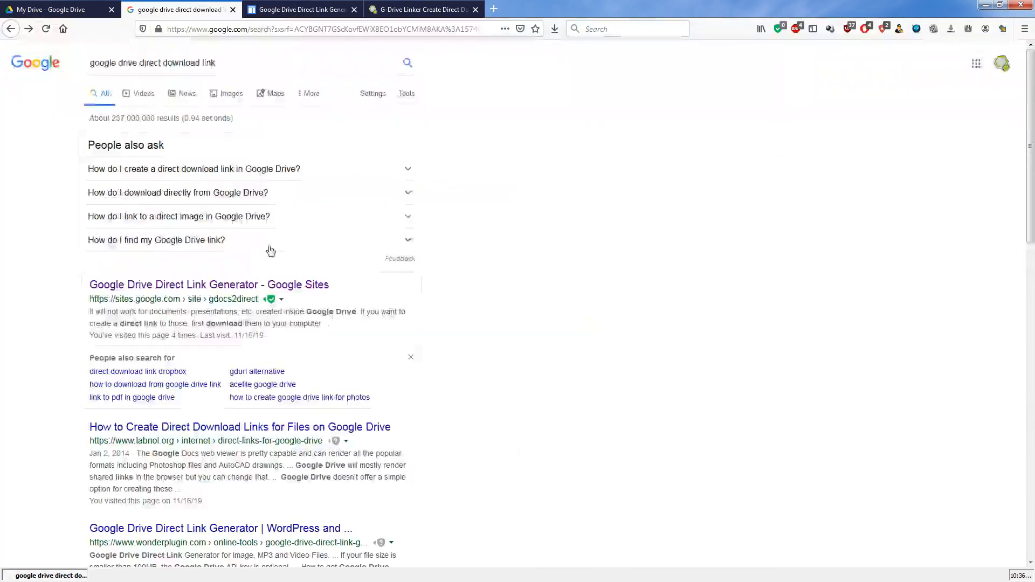
scroll(268, 249, down, 5)
scroll(268, 272, down, 2)
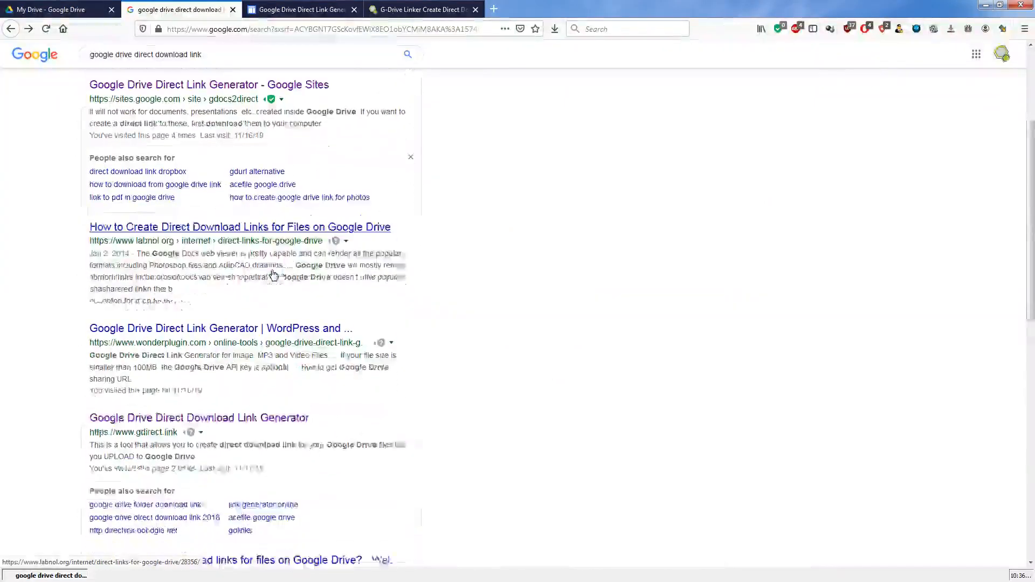
right_click(206, 311)
click(257, 319)
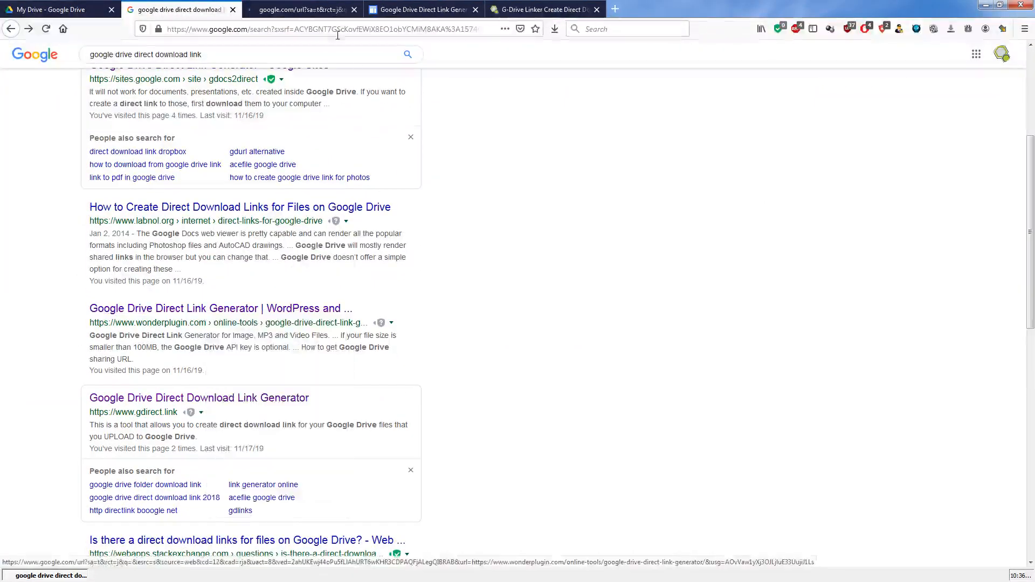
click(307, 6)
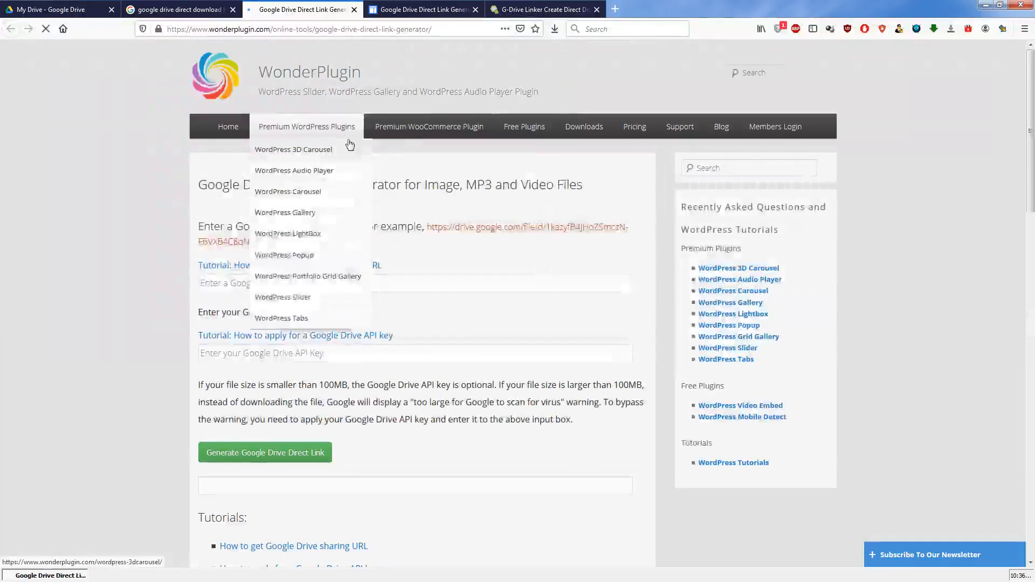
- Generate a direct link on WonderPlugin from the copied sharing URL of the image, leaving the API key empty
click(343, 282)
right_click(342, 283)
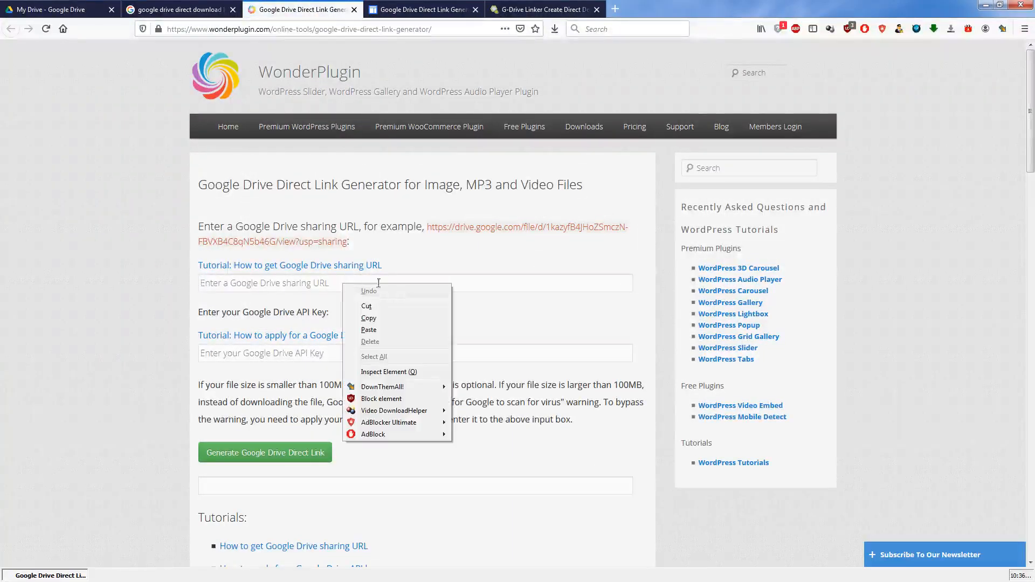
click(384, 331)
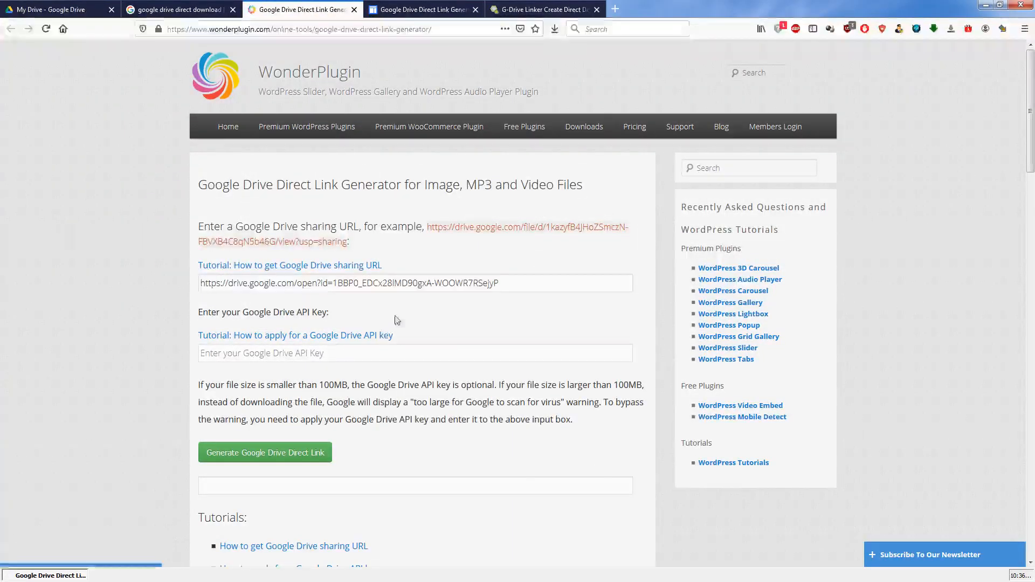
click(285, 460)
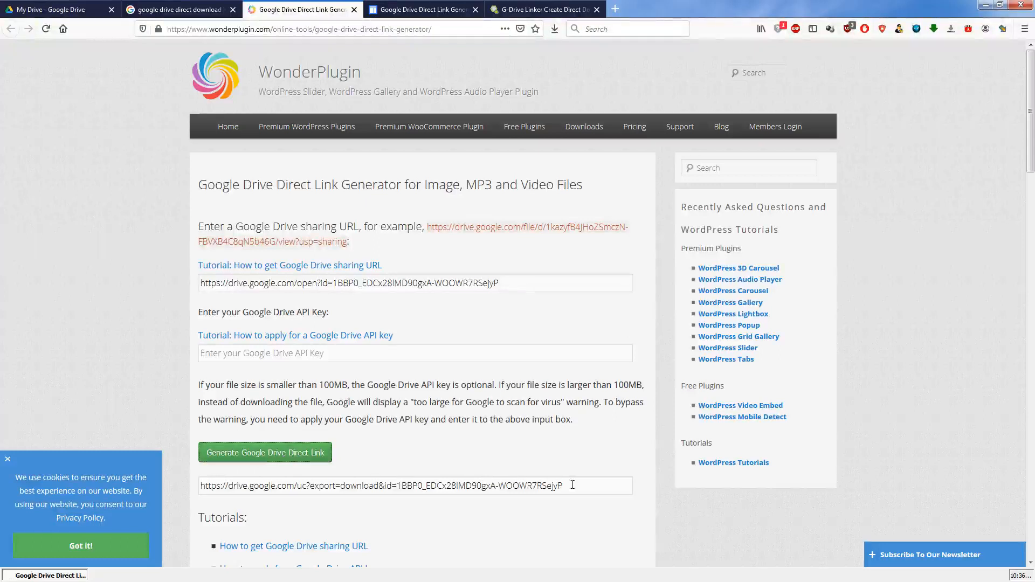
- Test the generated direct link in a new tab and dismiss the file download prompt
drag(566, 486, 200, 486)
right_click(222, 488)
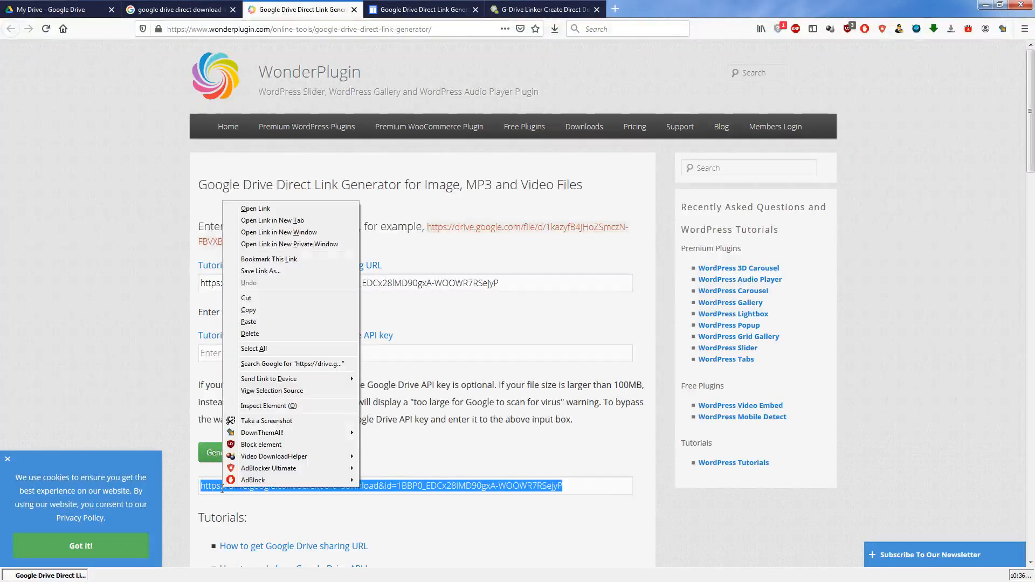
click(305, 220)
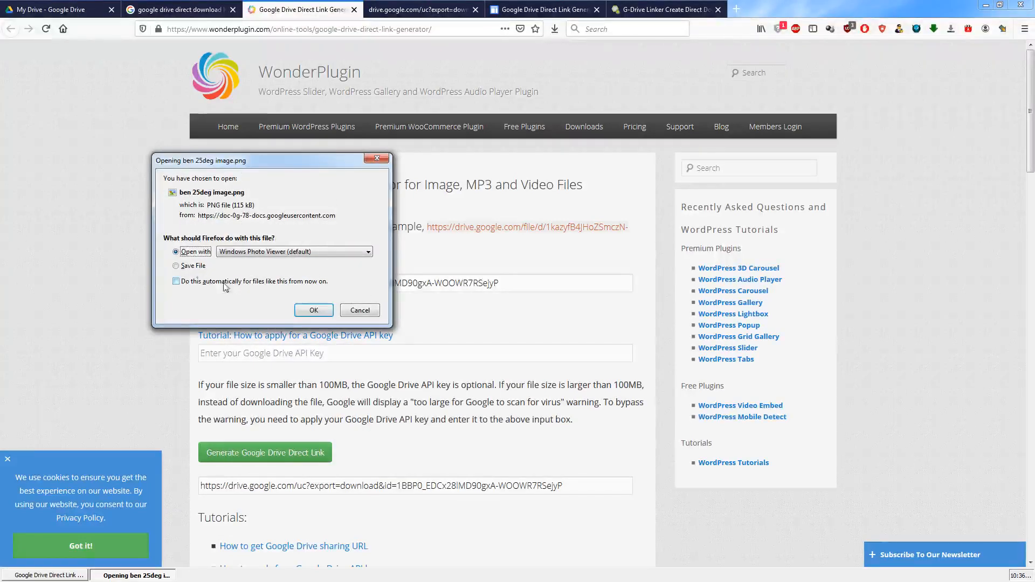
click(377, 159)
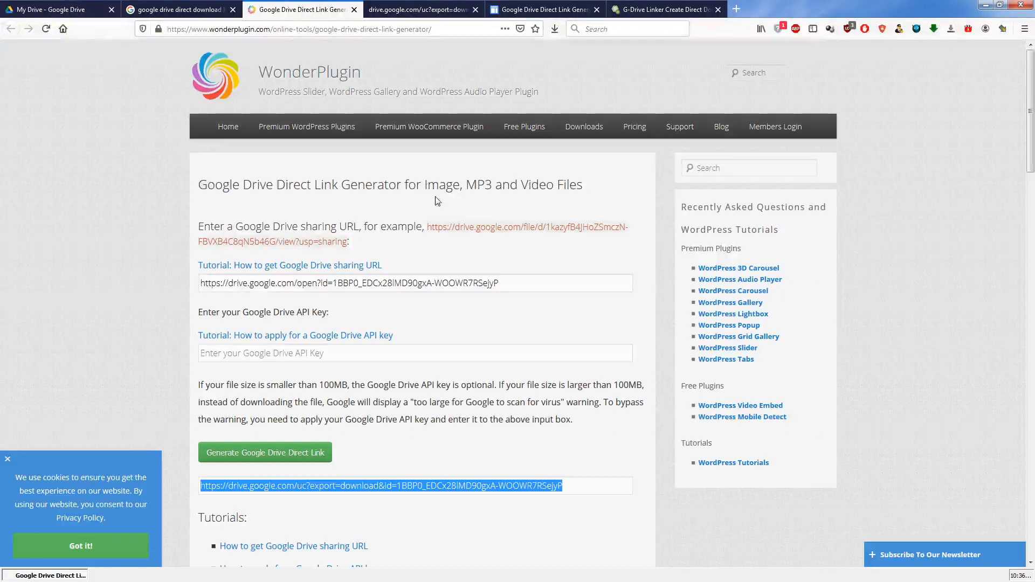
- Clear the sharing URL from WonderPlugin's Google Drive sharing URL field
drag(525, 285, 201, 290)
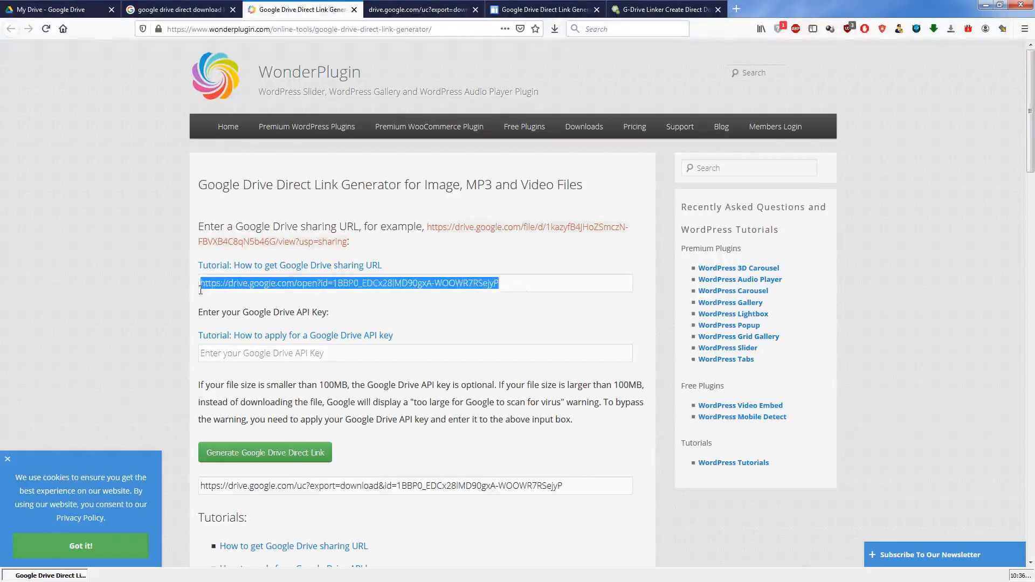
key(BackSpace)
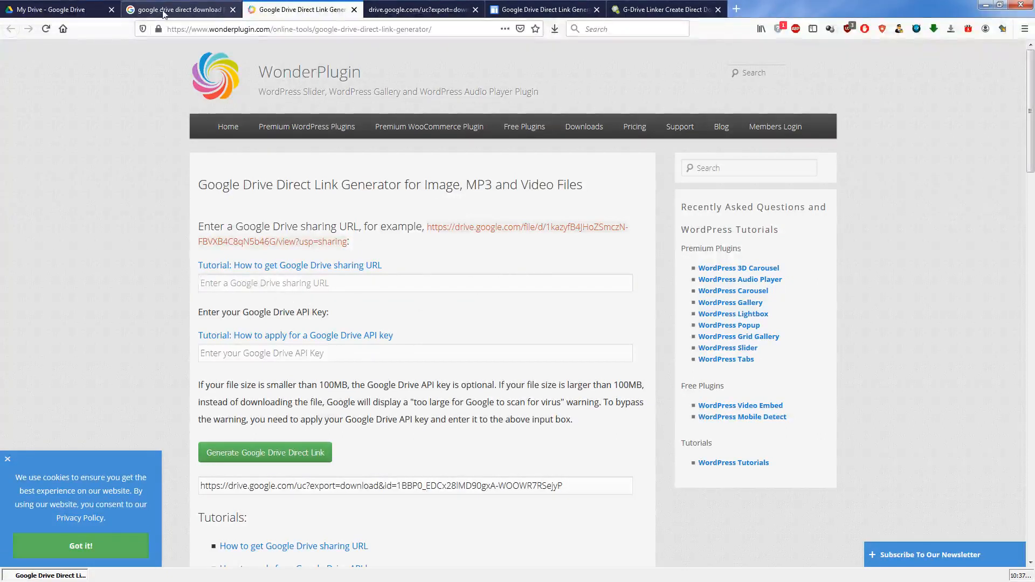
- In My Drive, turn on link sharing for the G-Drive Linker Test folder and get its shareable link
click(54, 10)
click(369, 294)
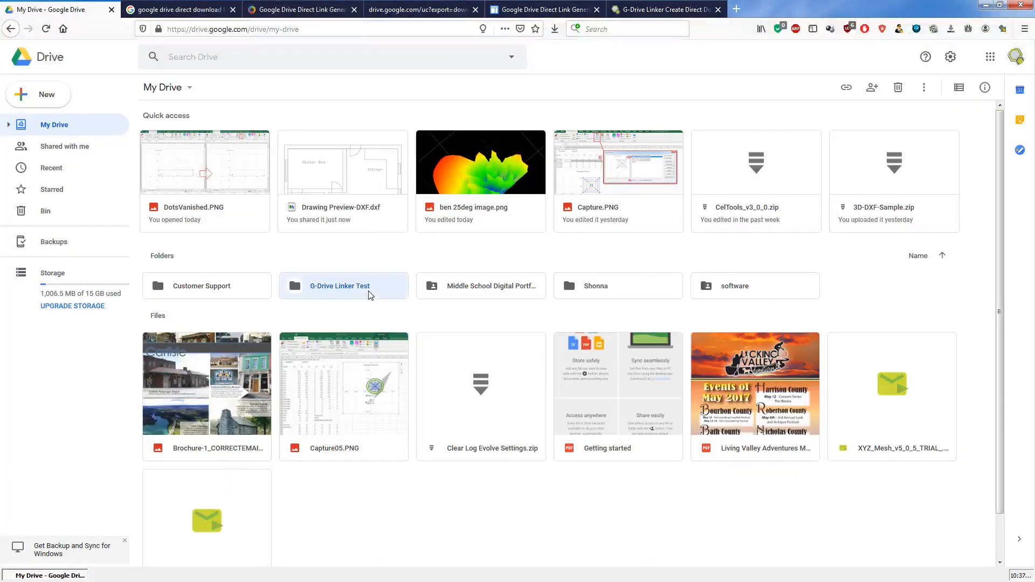
right_click(369, 293)
click(417, 352)
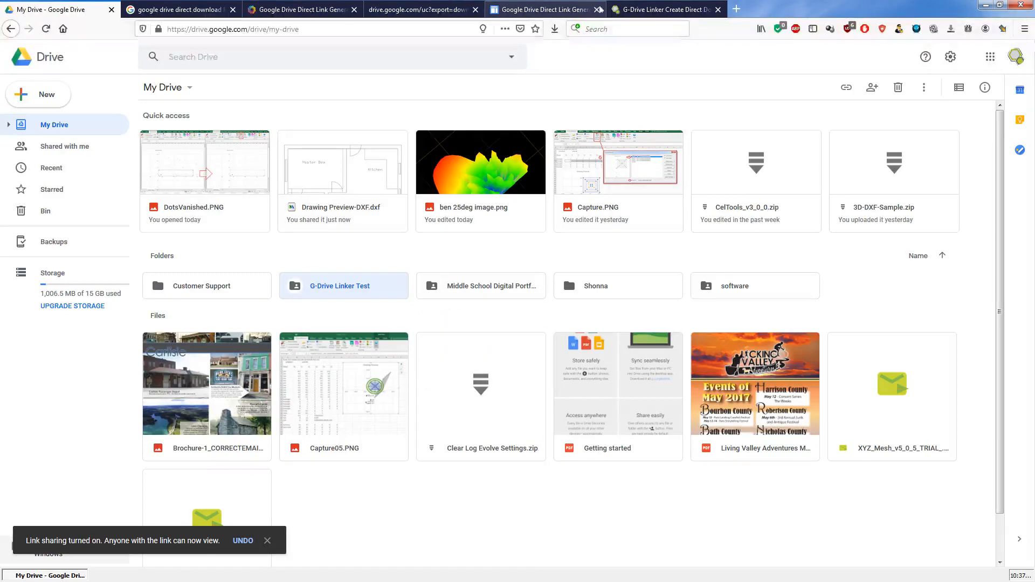
- Close the leftover download test tab and paste the folder's link into WonderPlugin's Google Drive sharing URL field
click(421, 10)
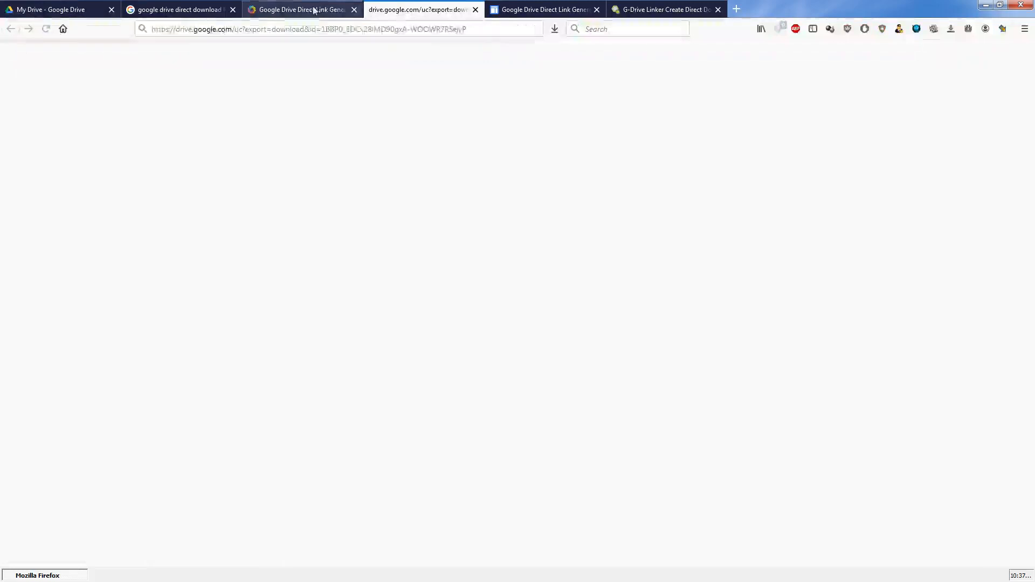
click(314, 9)
click(475, 9)
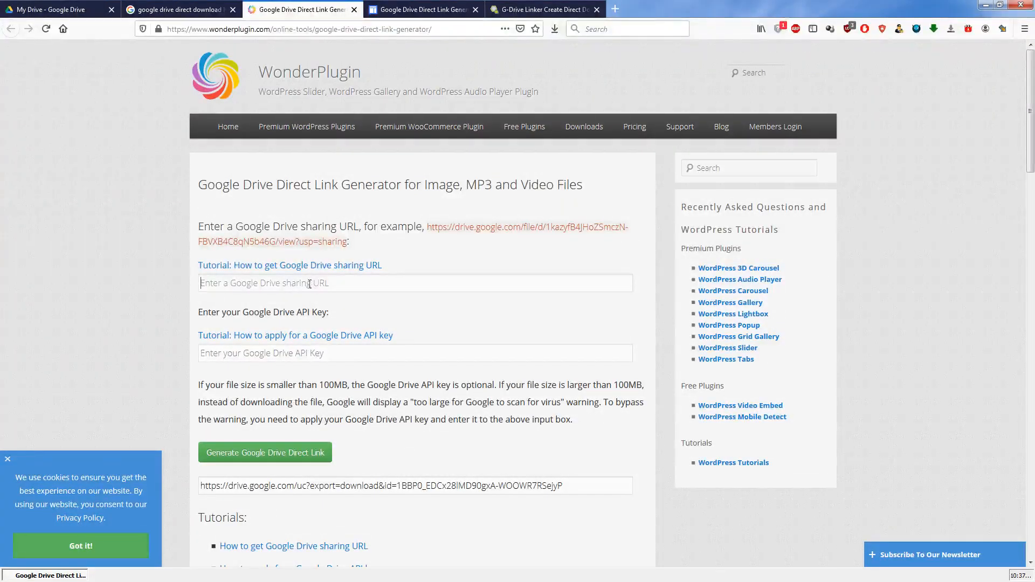
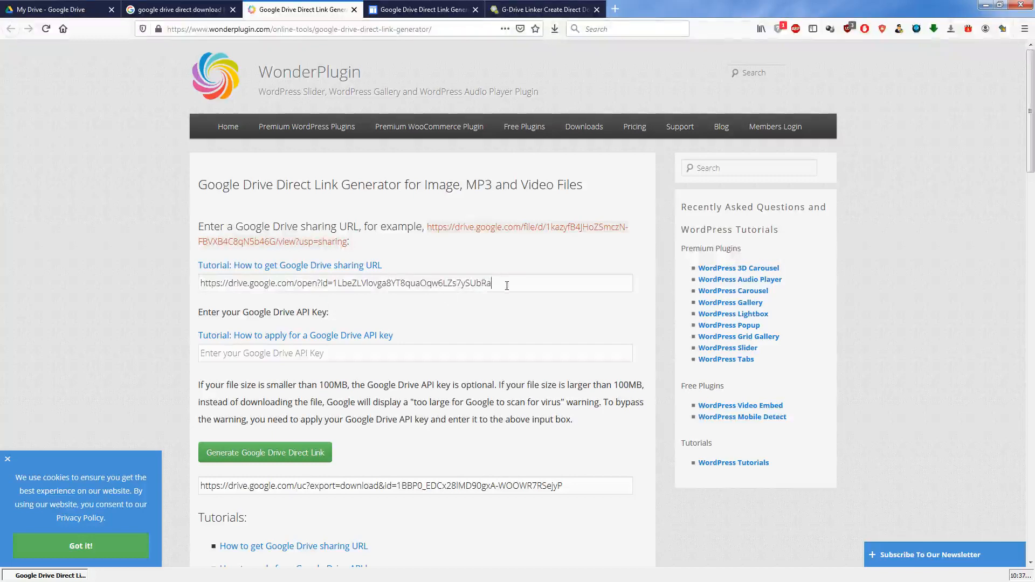
- Open the folder's sharing link in a new tab to check its contents, and close that tab
click(616, 9)
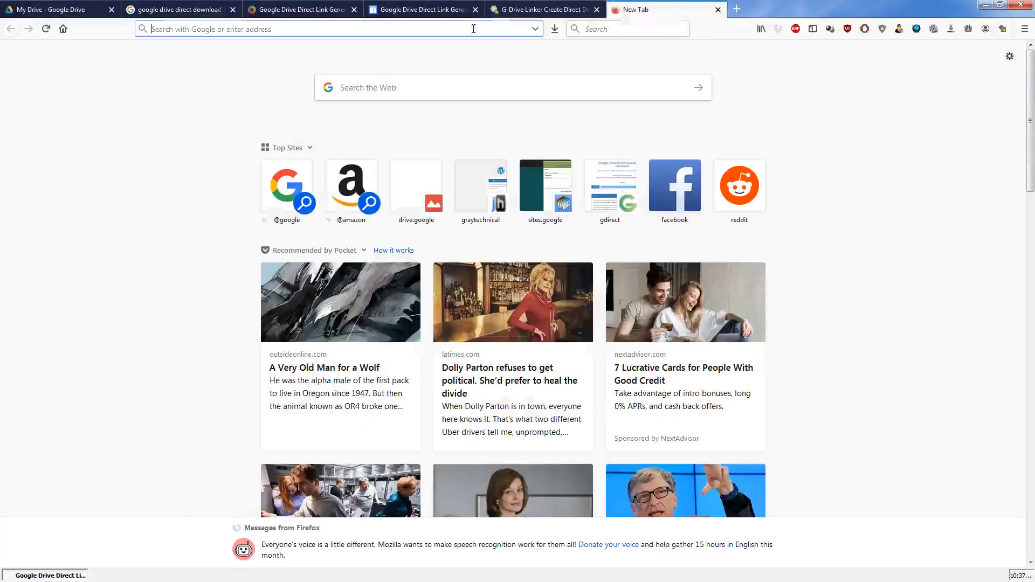
key(Return)
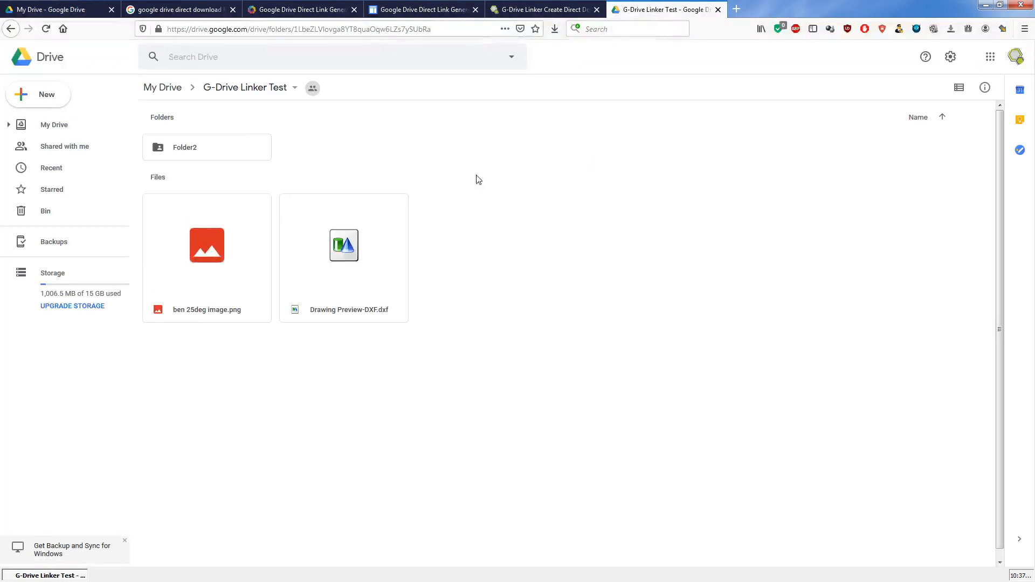
click(720, 11)
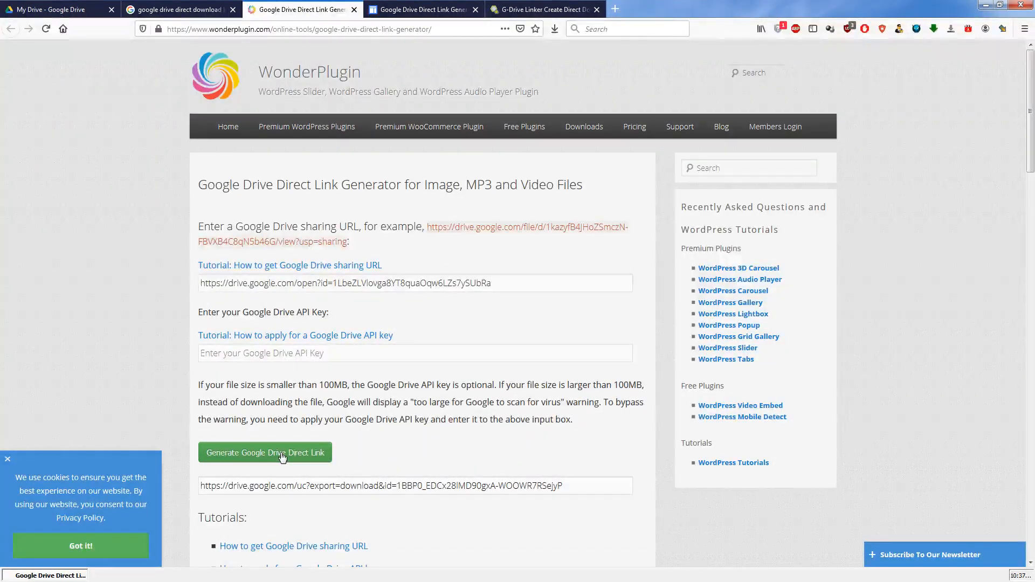
- Generate a WonderPlugin direct link from the folder's sharing URL and test it in a new tab, closing that tab when done
click(282, 456)
drag(569, 490, 204, 488)
right_click(230, 486)
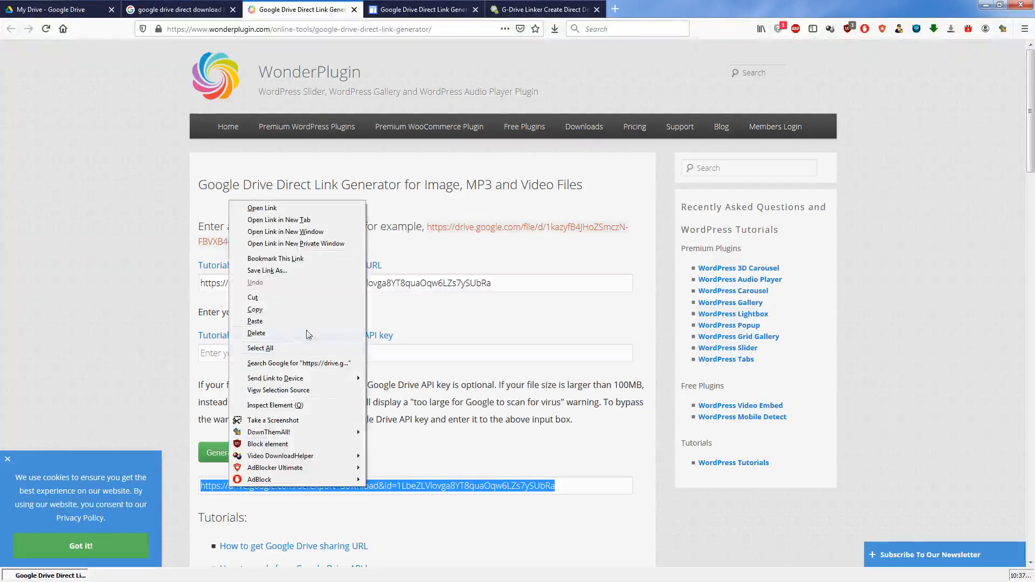
click(312, 221)
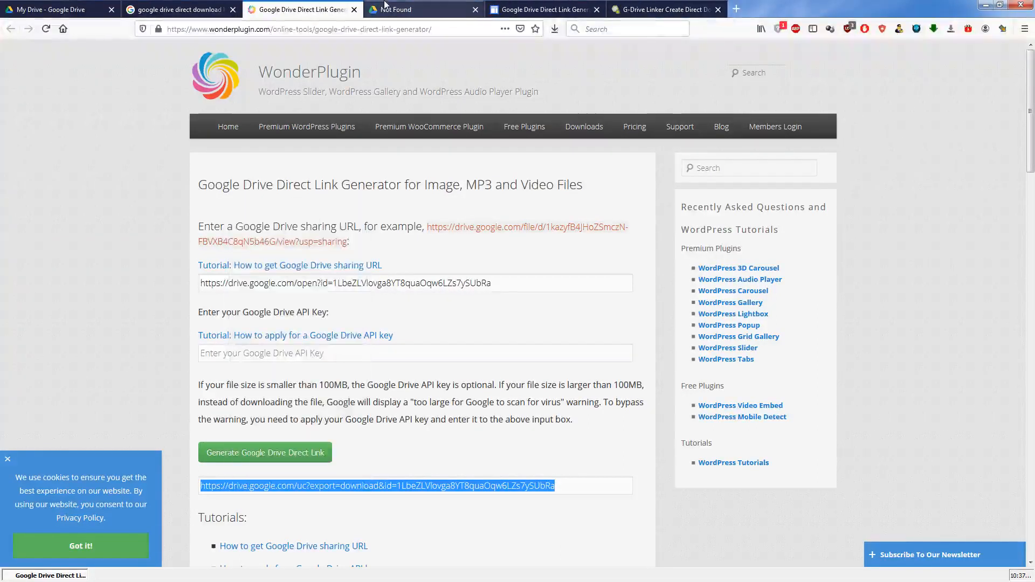
click(385, 4)
drag(79, 99, 4, 49)
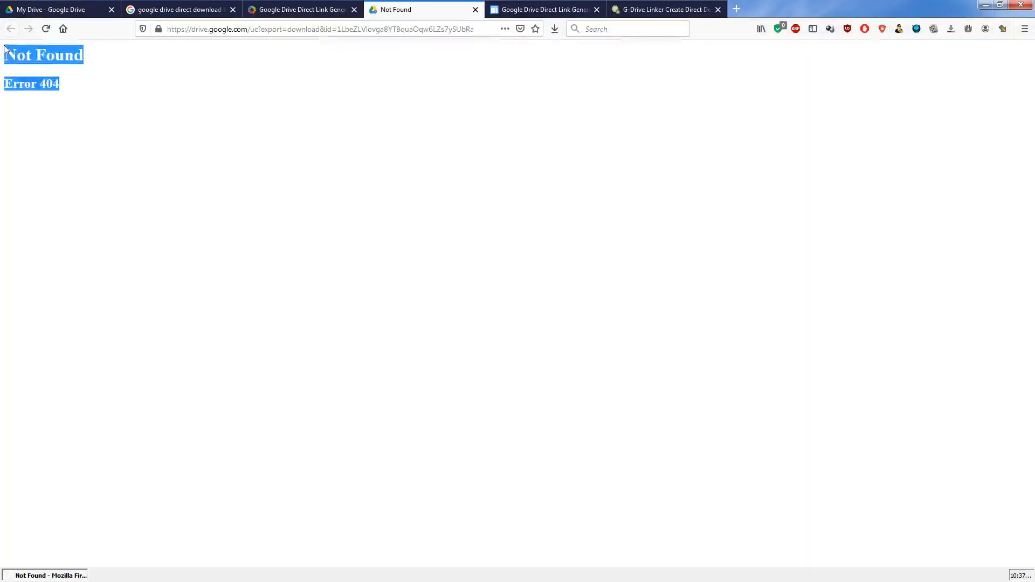
click(87, 84)
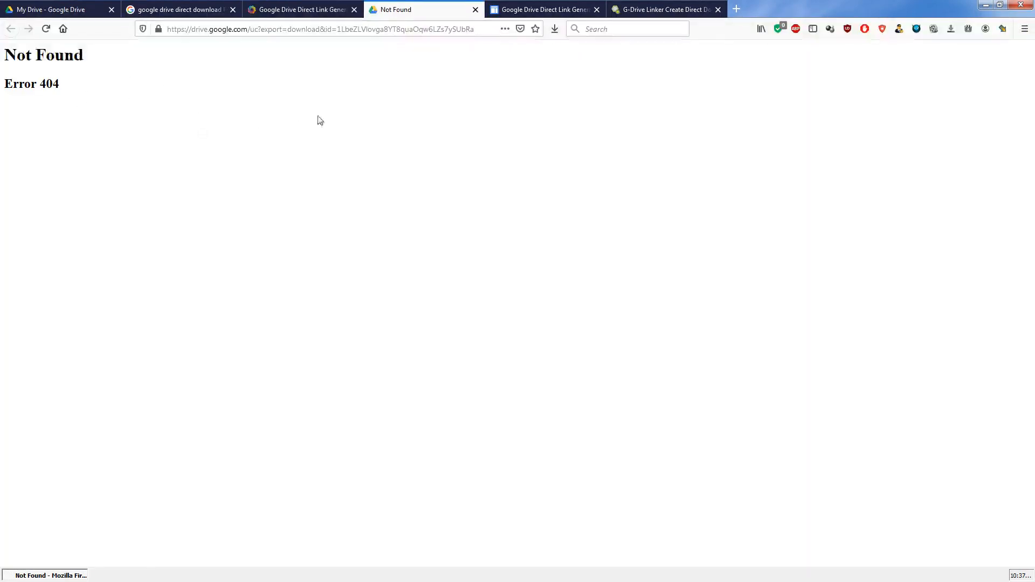
click(476, 10)
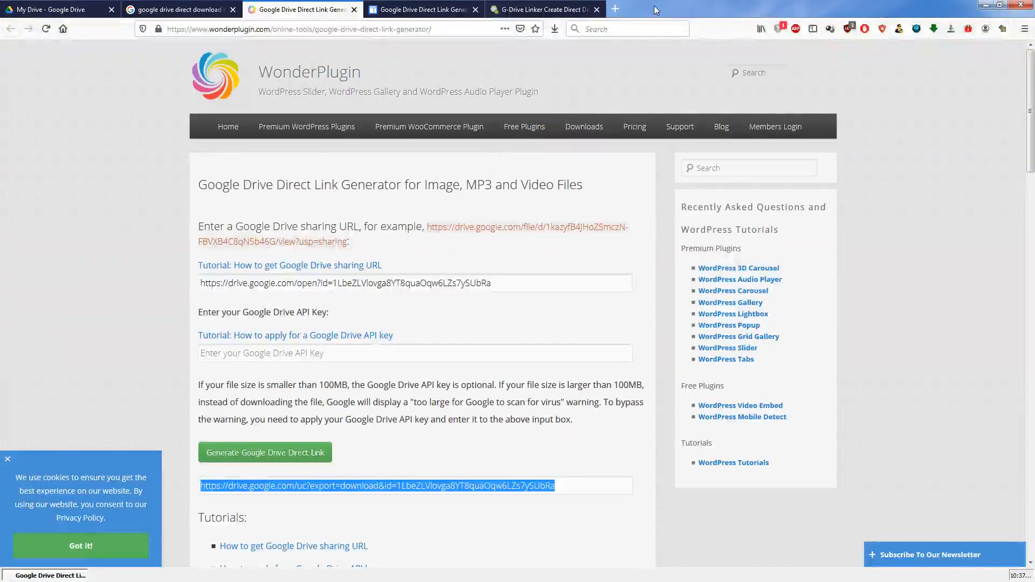
- Shrink the browser window to uncover the desktop and launch G-Drive Linker
double_click(662, 12)
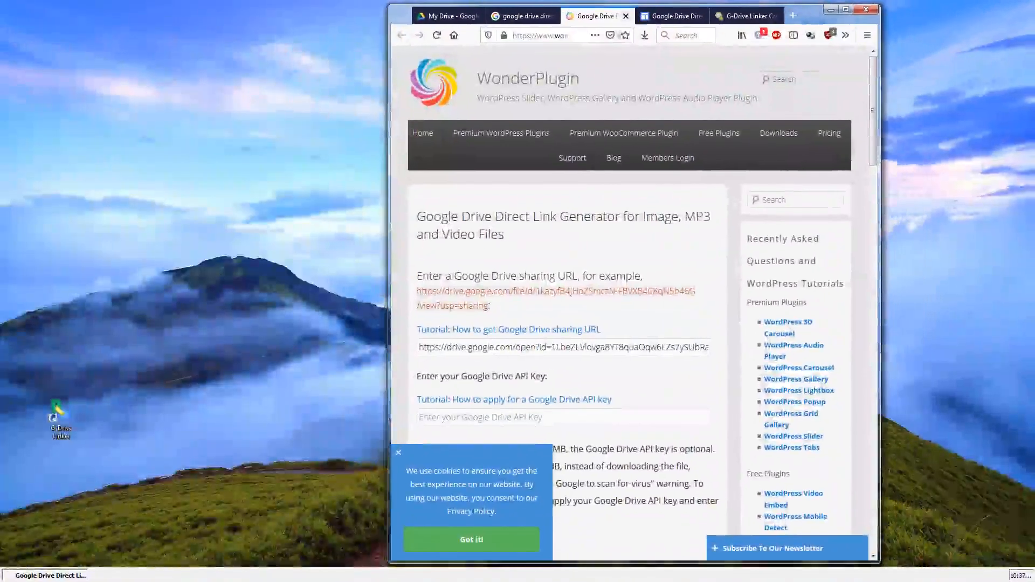
click(62, 426)
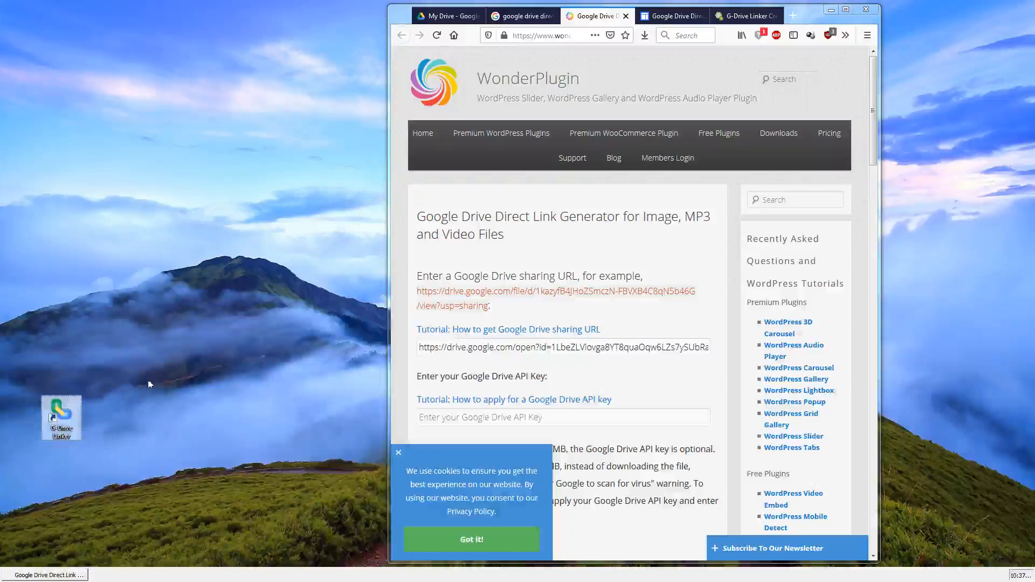
double_click(59, 431)
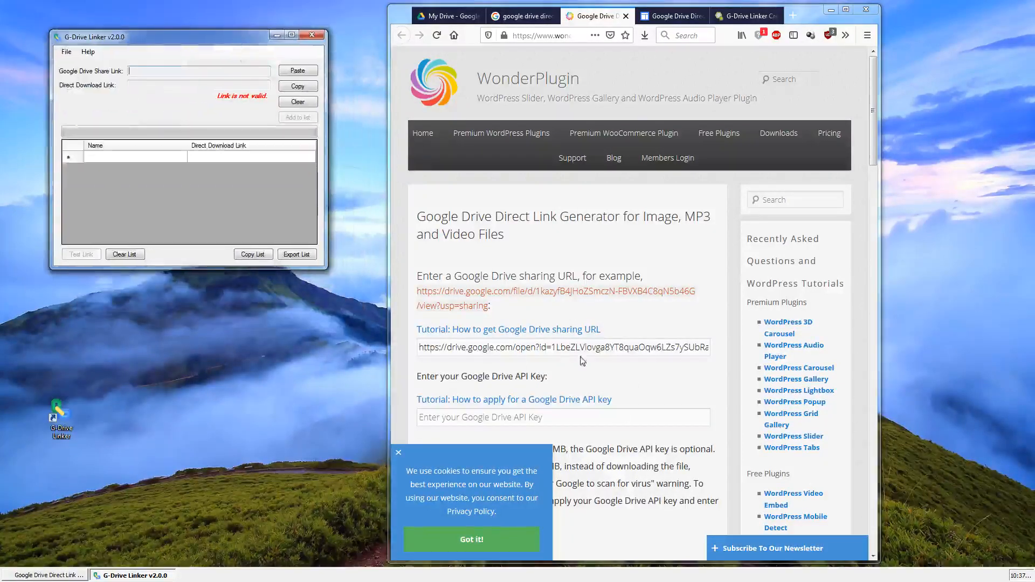
- Get the shareable link of the G-Drive Linker Test folder from My Drive and paste it into G-Drive Linker as the share link
triple_click(555, 350)
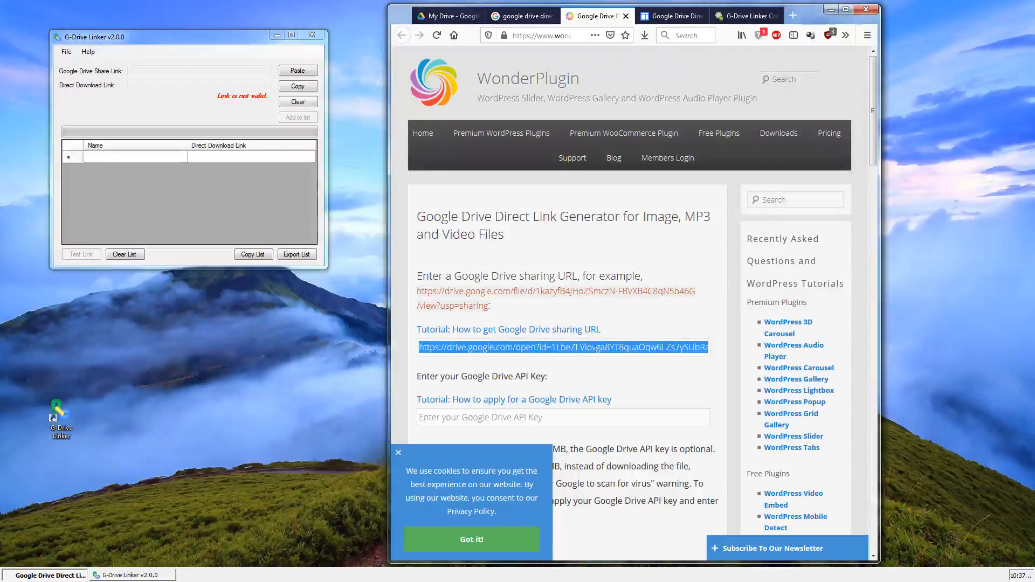
click(456, 17)
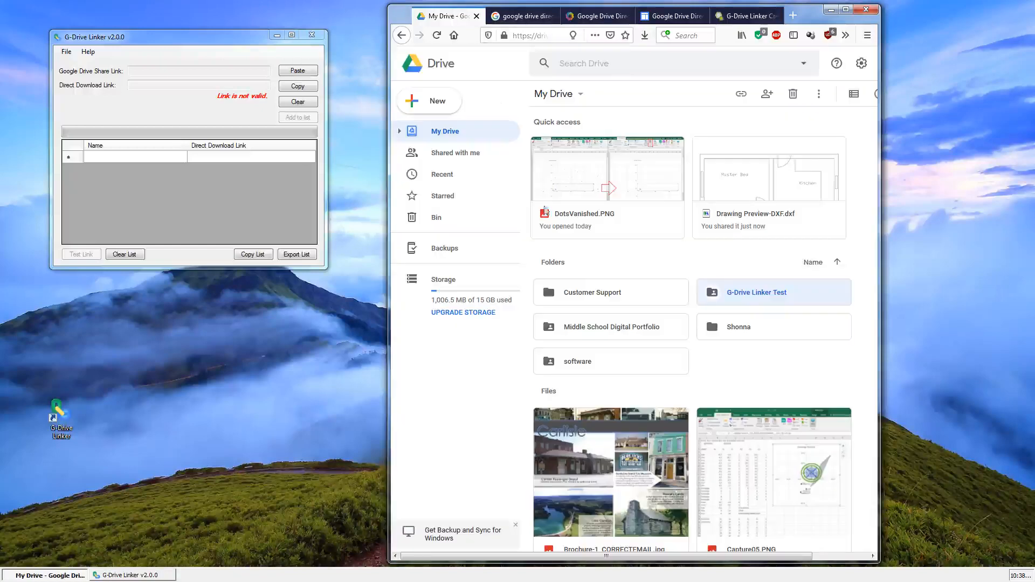
right_click(732, 296)
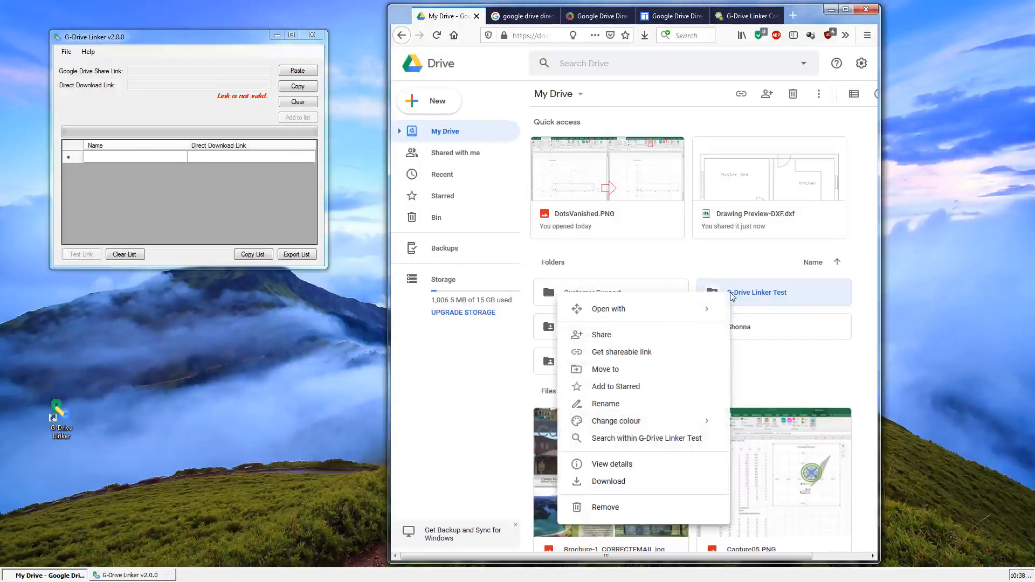
click(686, 358)
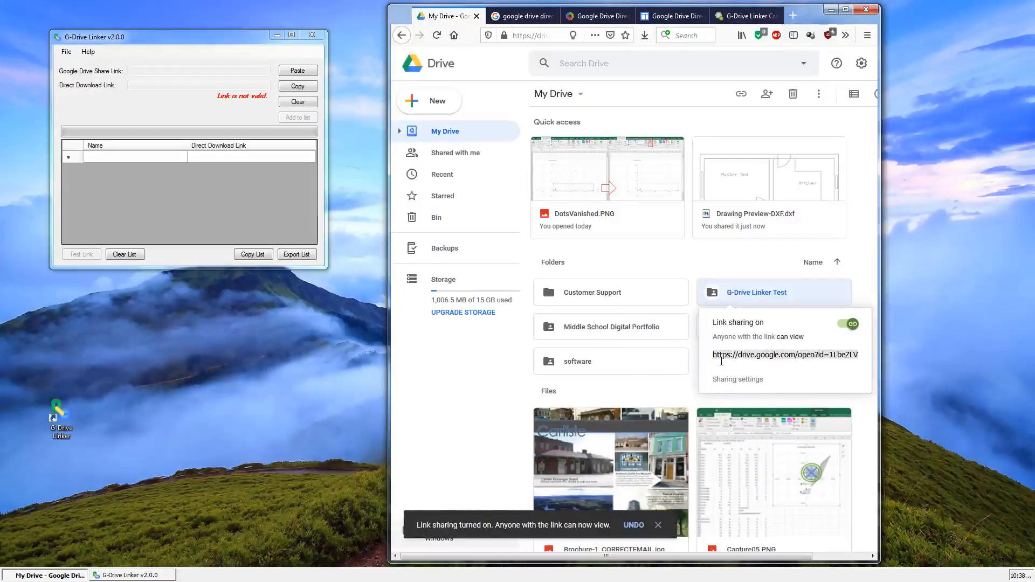
click(178, 53)
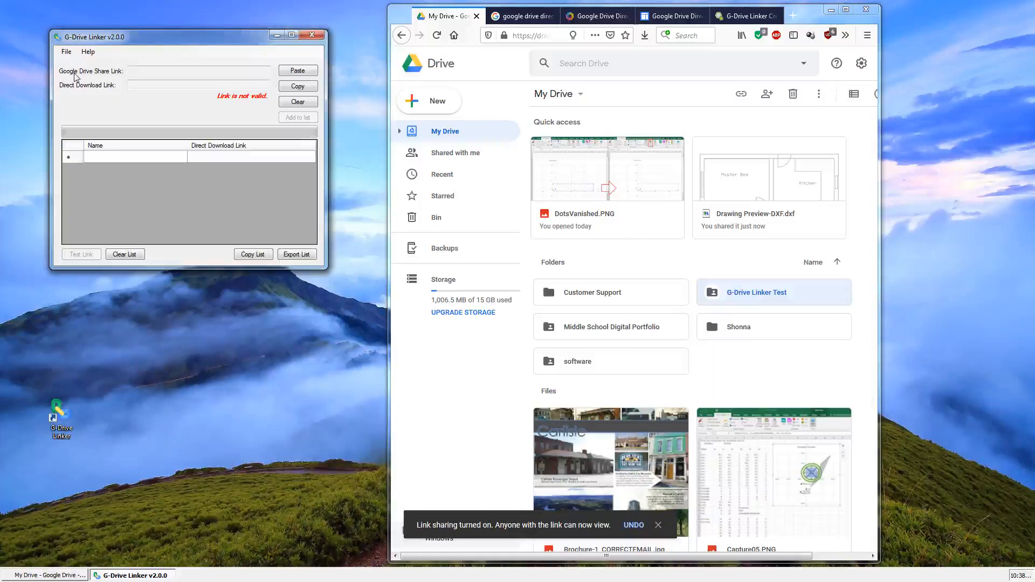
click(305, 73)
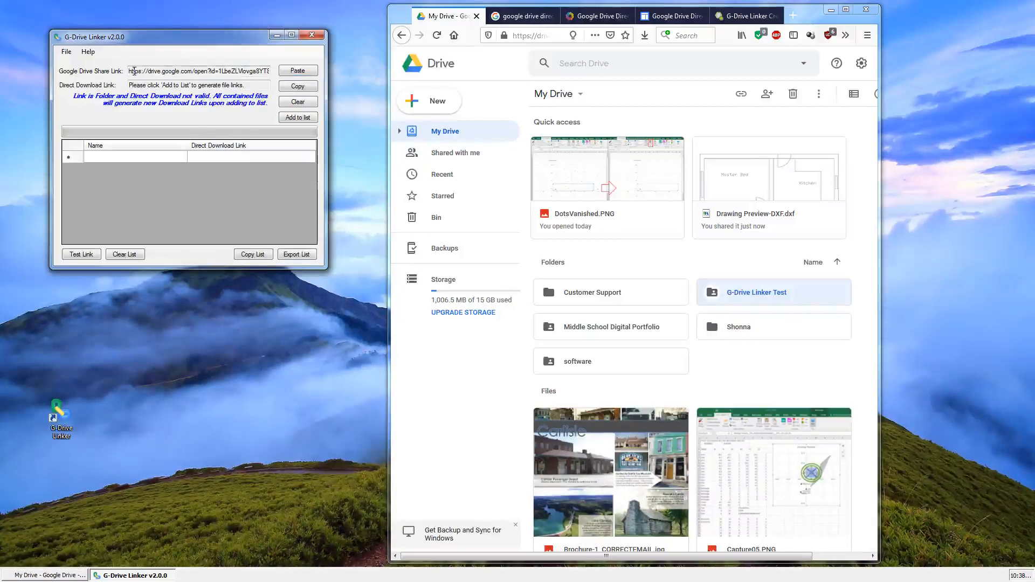
- Add the shared folder to the G-Drive Linker list to generate direct download links for all the files it contains
drag(135, 70, 277, 69)
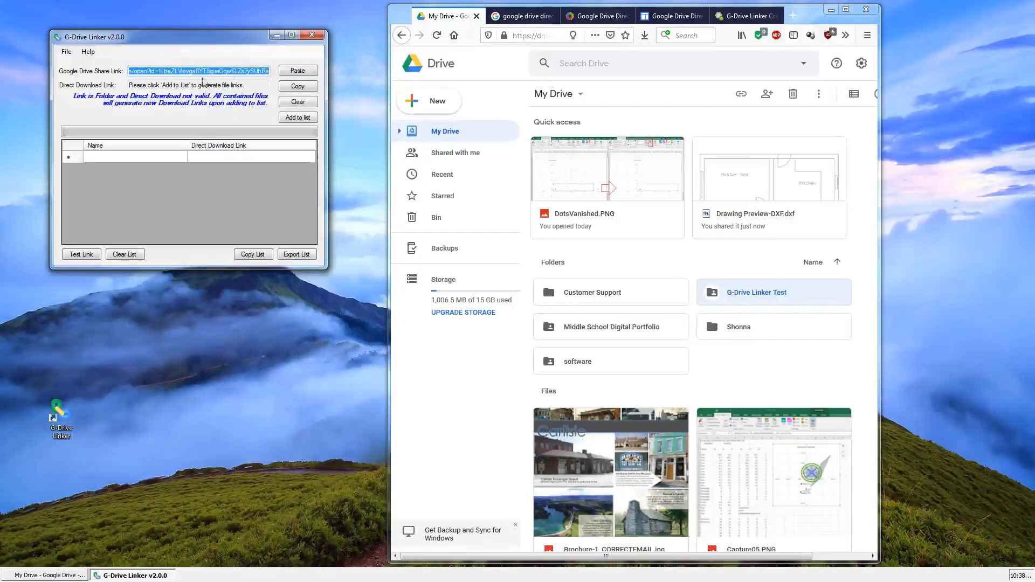
click(185, 74)
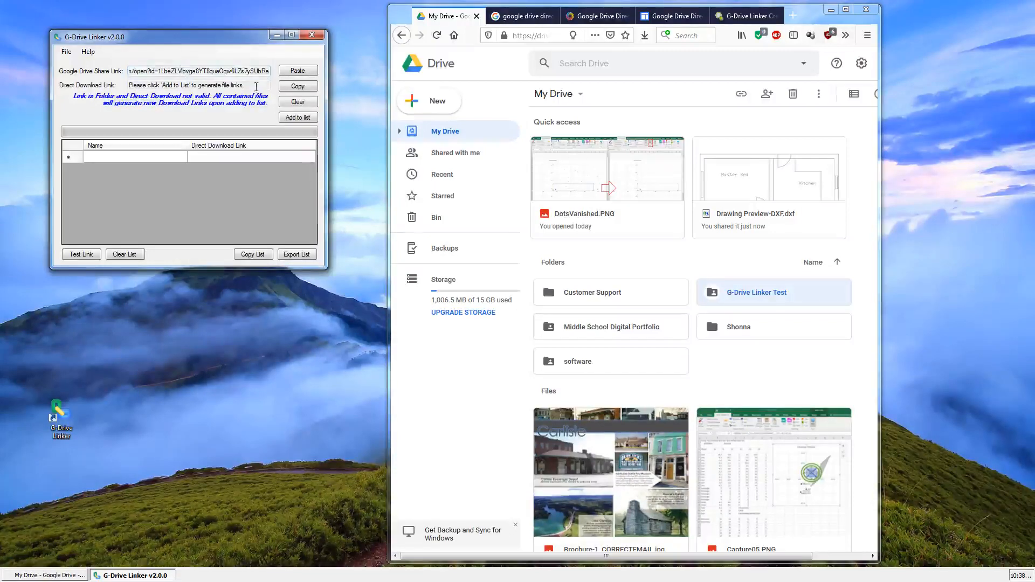
drag(256, 86, 126, 88)
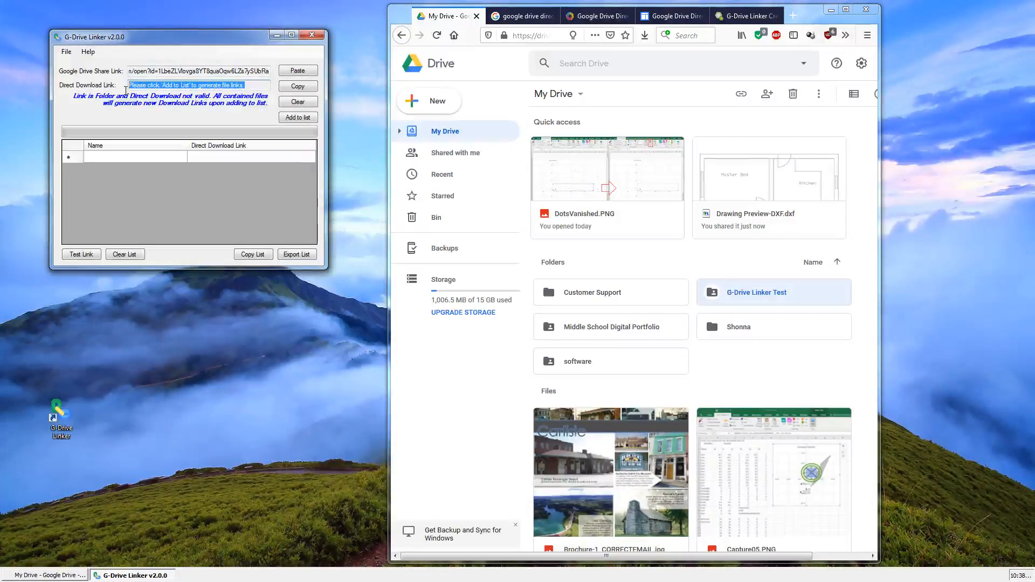
click(183, 86)
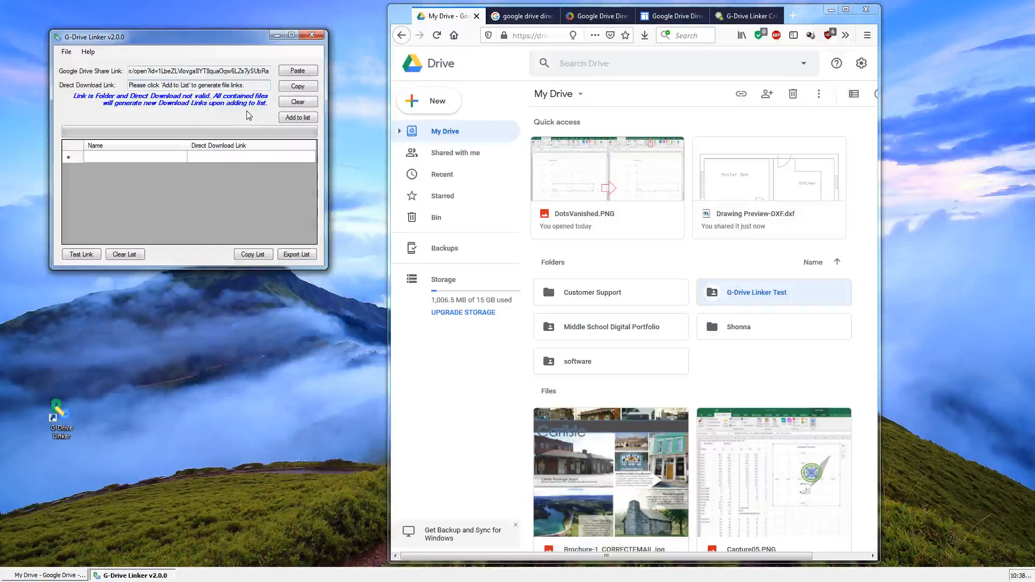
click(280, 119)
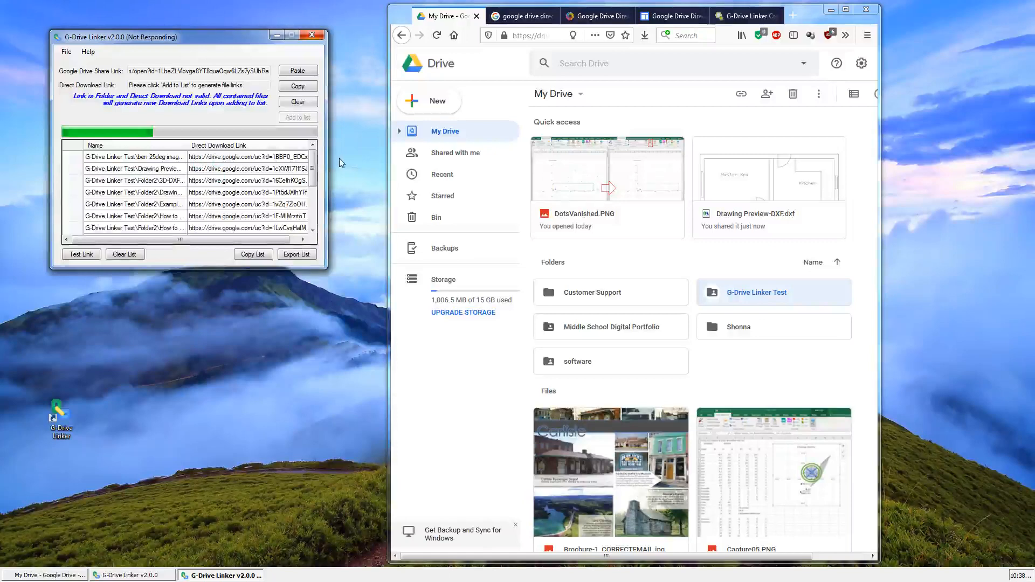
- Open the G-Drive Linker Test folder in Drive, and reposition and enlarge the G-Drive Linker window beside it to show the whole list
double_click(768, 297)
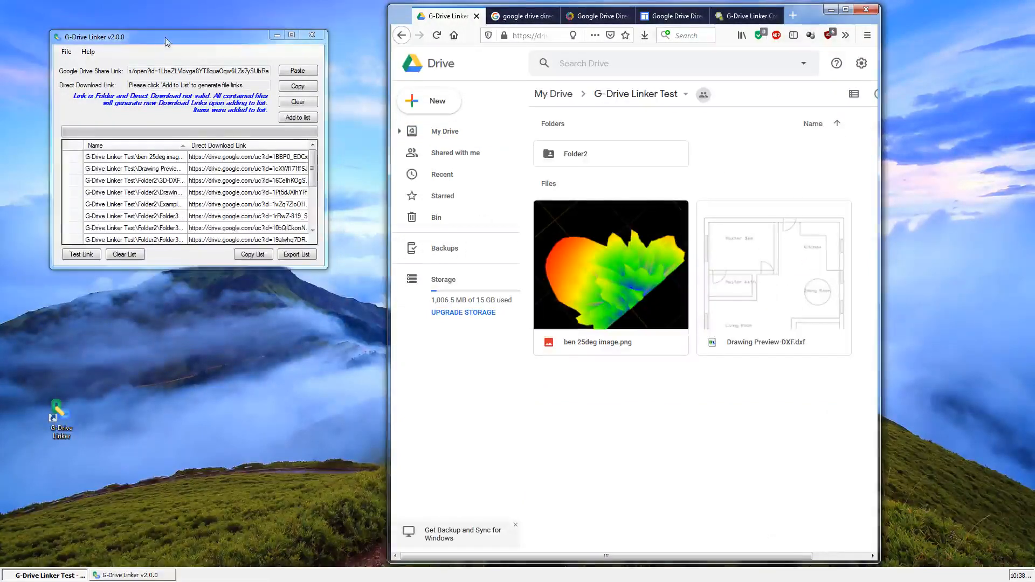
drag(165, 37, 122, 19)
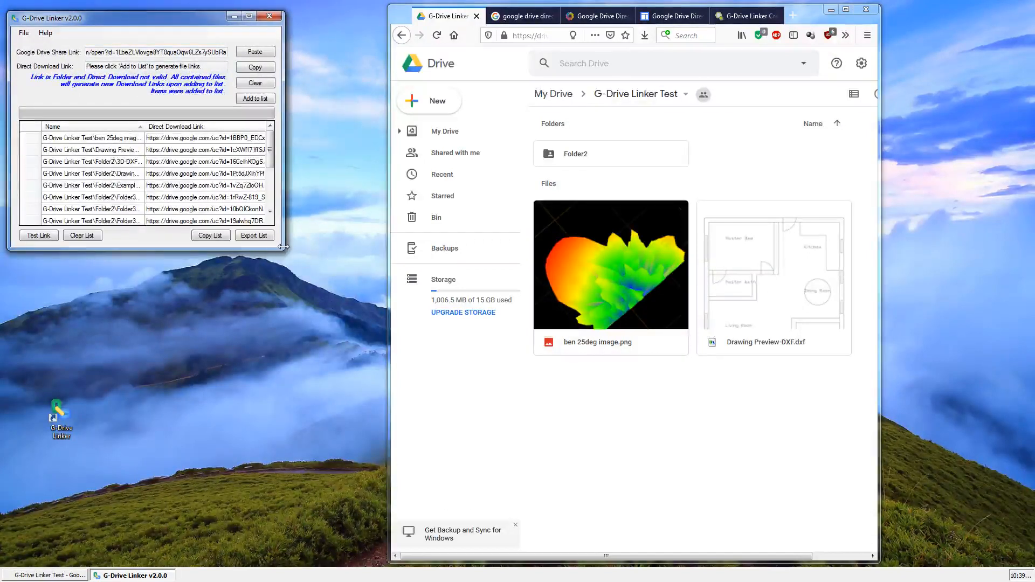
drag(281, 246, 381, 408)
drag(135, 144, 149, 312)
- Test the direct download link of ben 25deg image.png, opening the downloaded image and closing the viewer
click(157, 152)
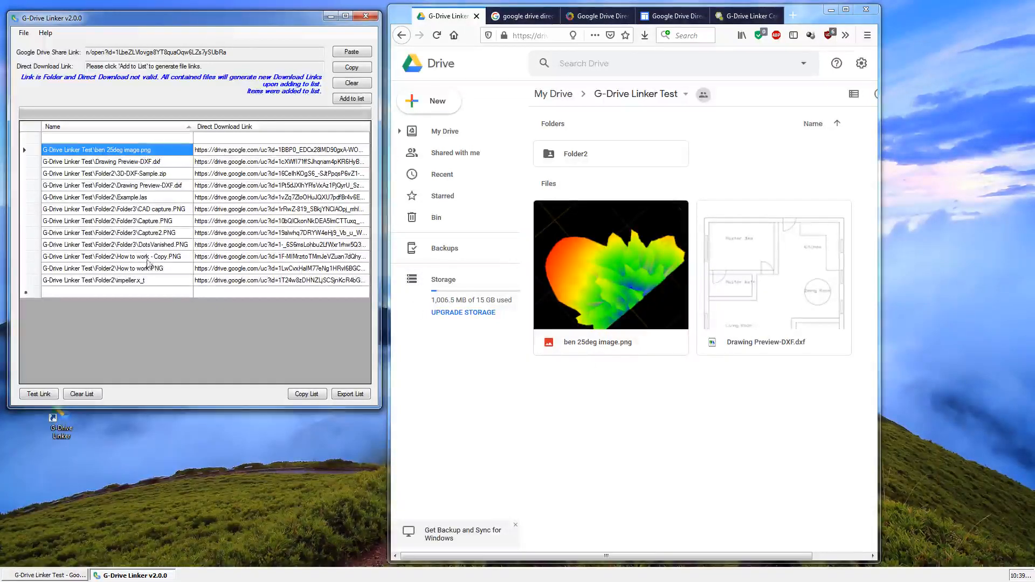
click(38, 396)
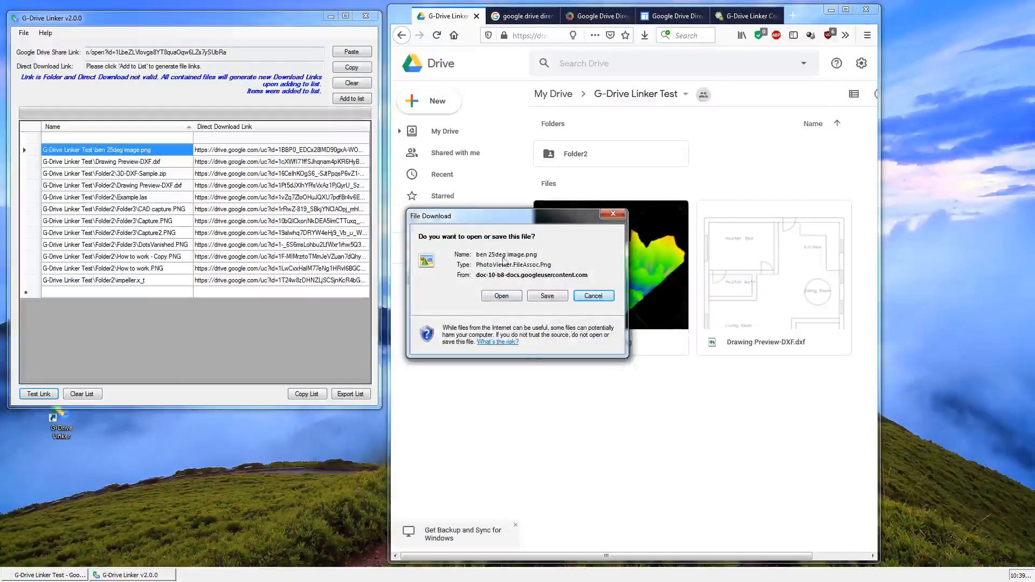
click(501, 296)
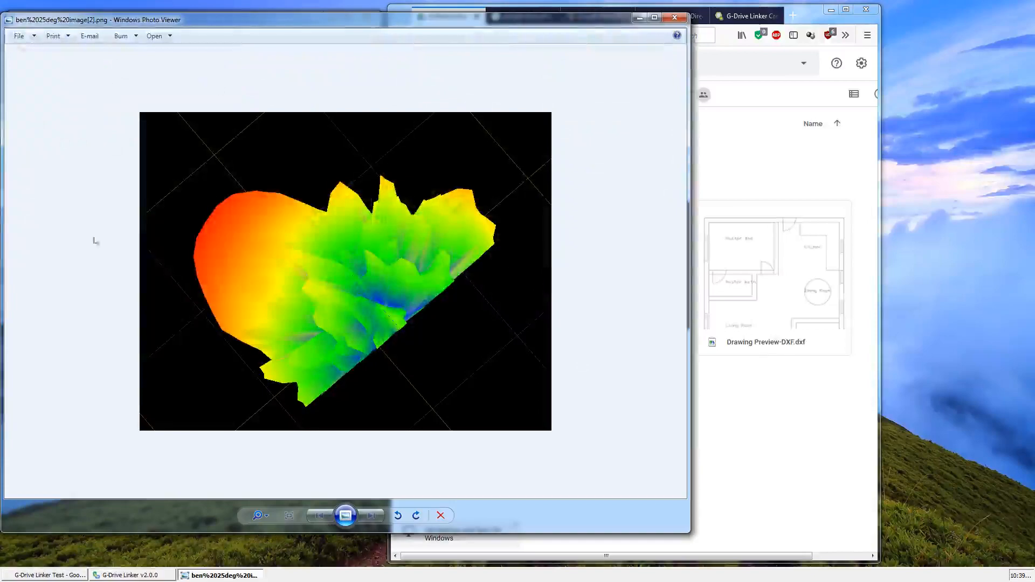
click(674, 18)
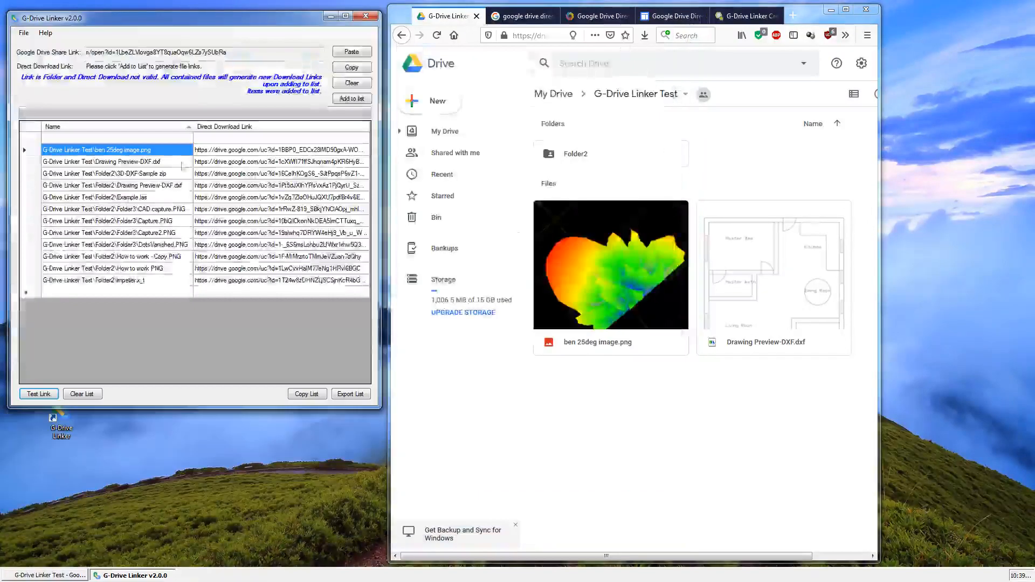
- Browse through Folder2 into Folder3 in Drive to compare its files with the generated list
double_click(626, 163)
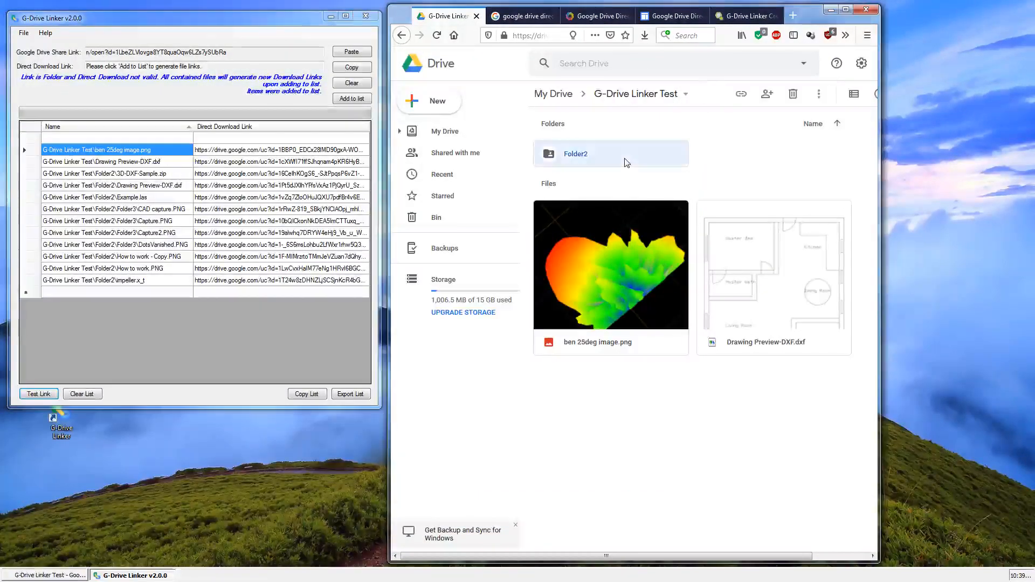
double_click(625, 162)
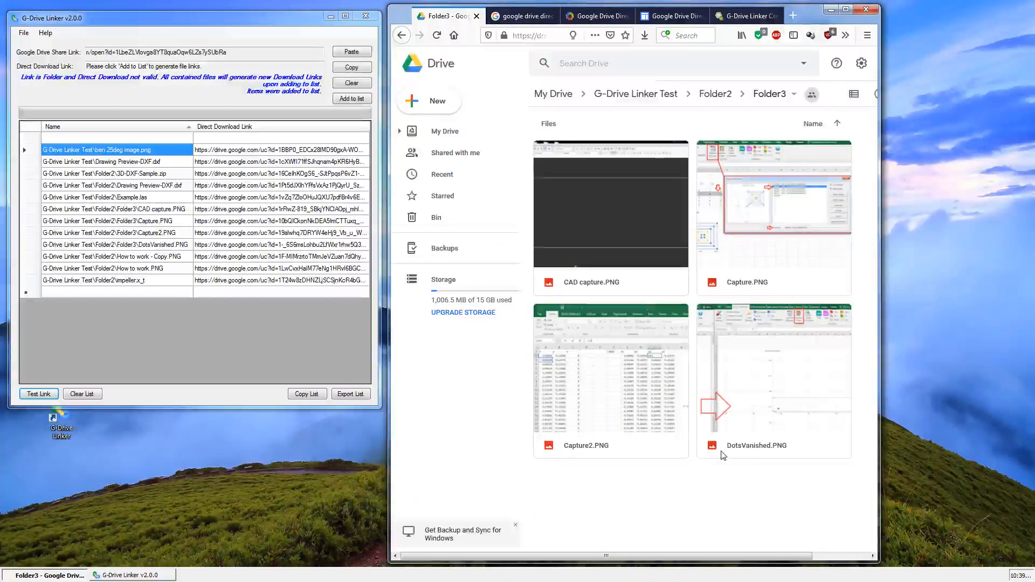
- Test the direct download link of DotsVanished.PNG from Folder3, opening the downloaded image and closing the viewer
click(731, 455)
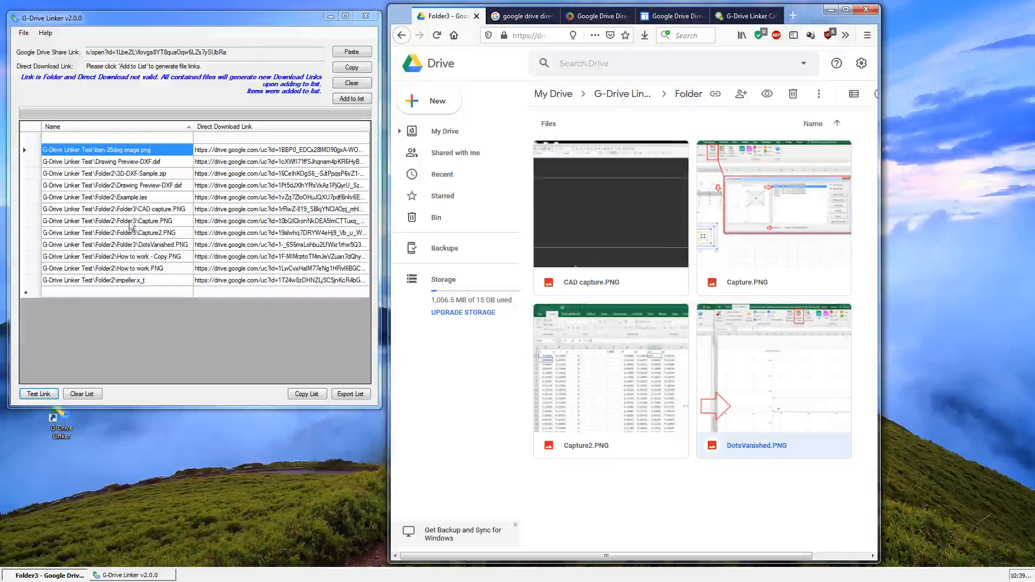
click(130, 245)
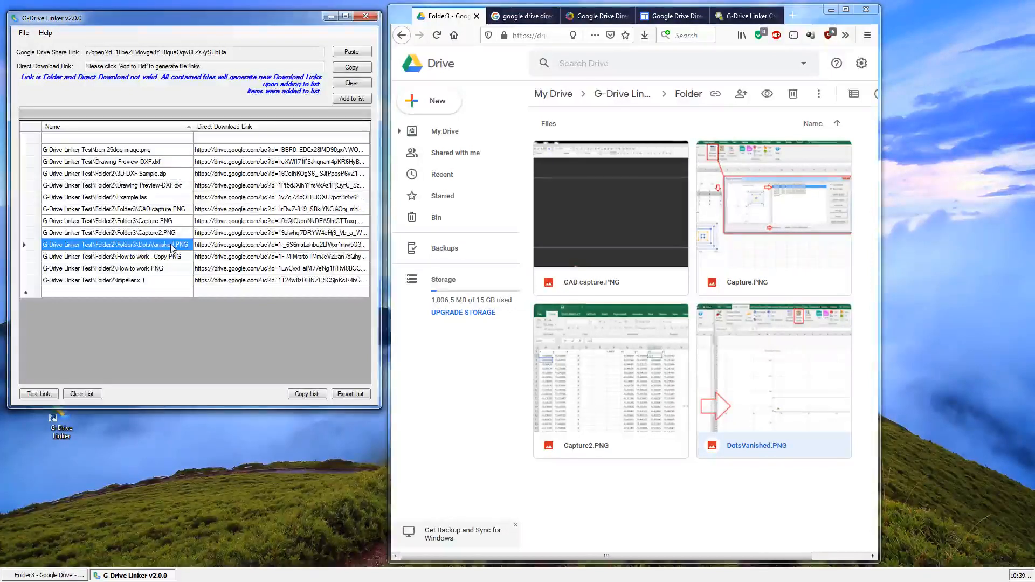
click(241, 246)
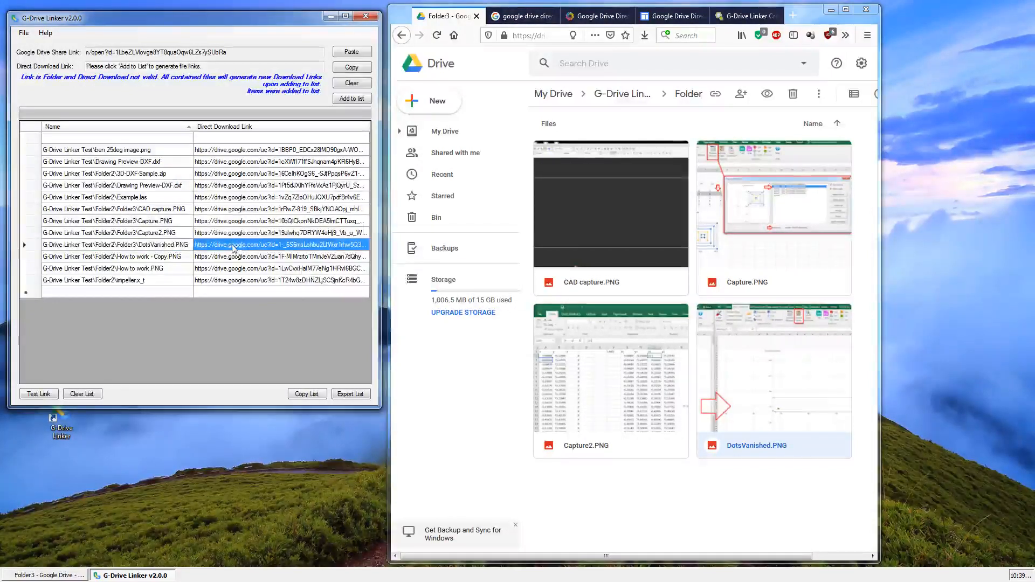
click(49, 396)
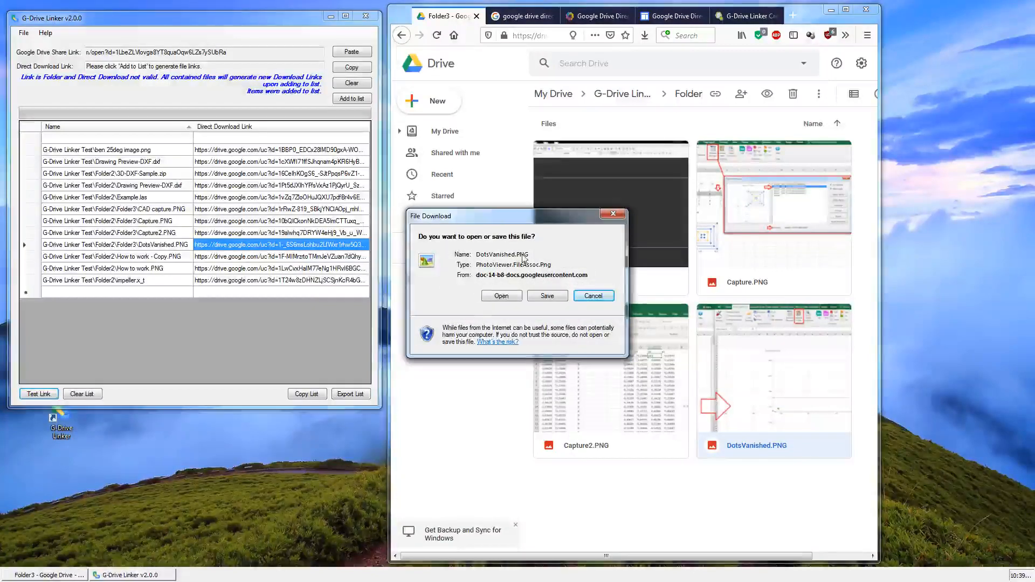
click(500, 296)
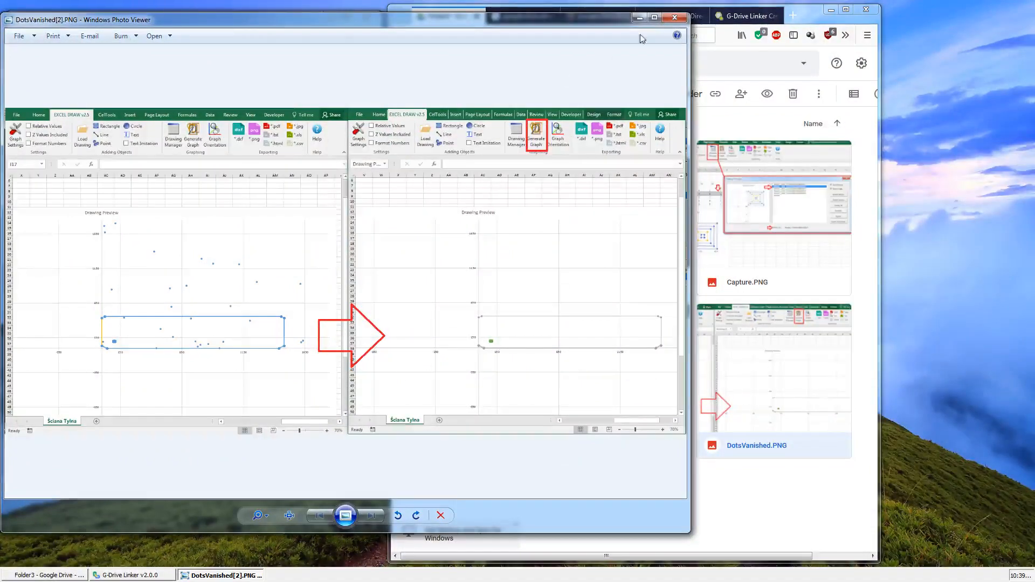
click(674, 17)
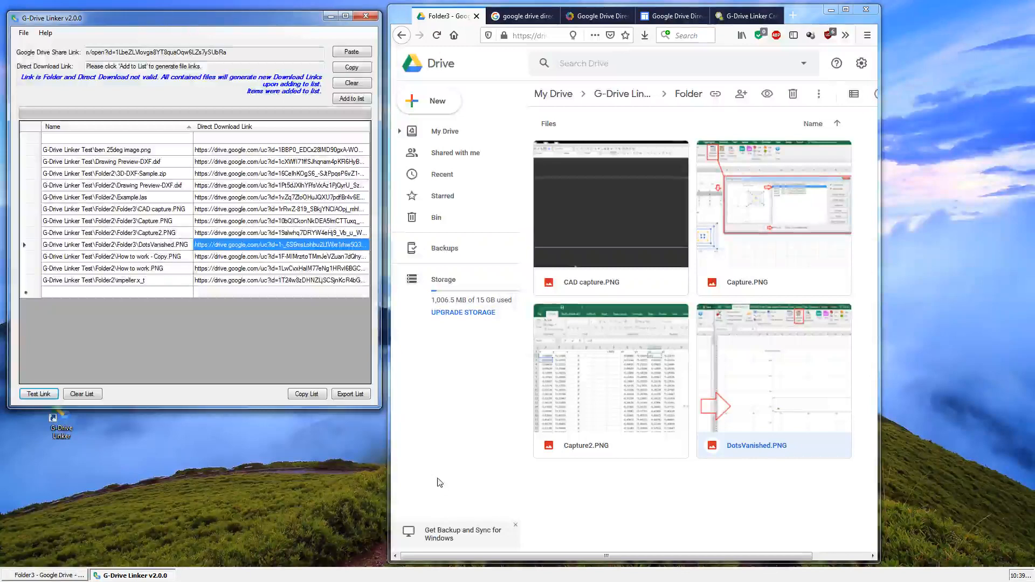
- Enlarge the G-Drive Linker window, export the link list to the Desktop as the CSV file csv test, and open it in Excel
drag(382, 408, 422, 455)
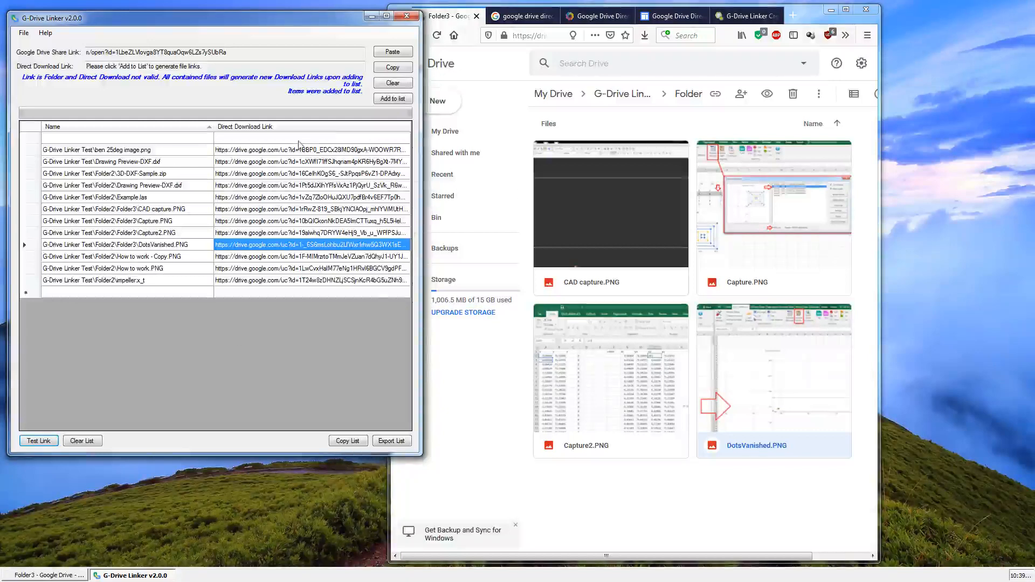
click(399, 445)
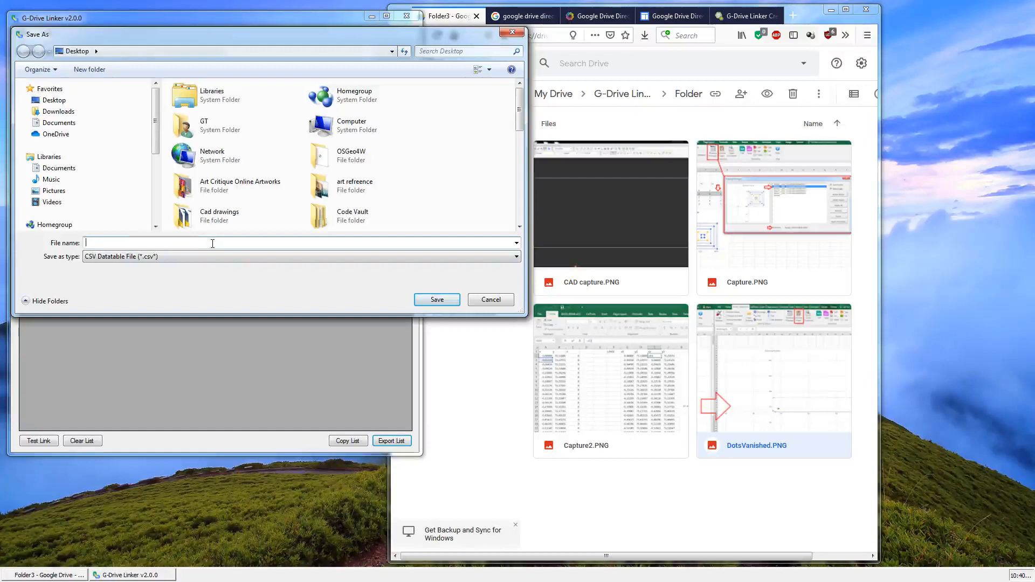
text(csv test)
key(Return)
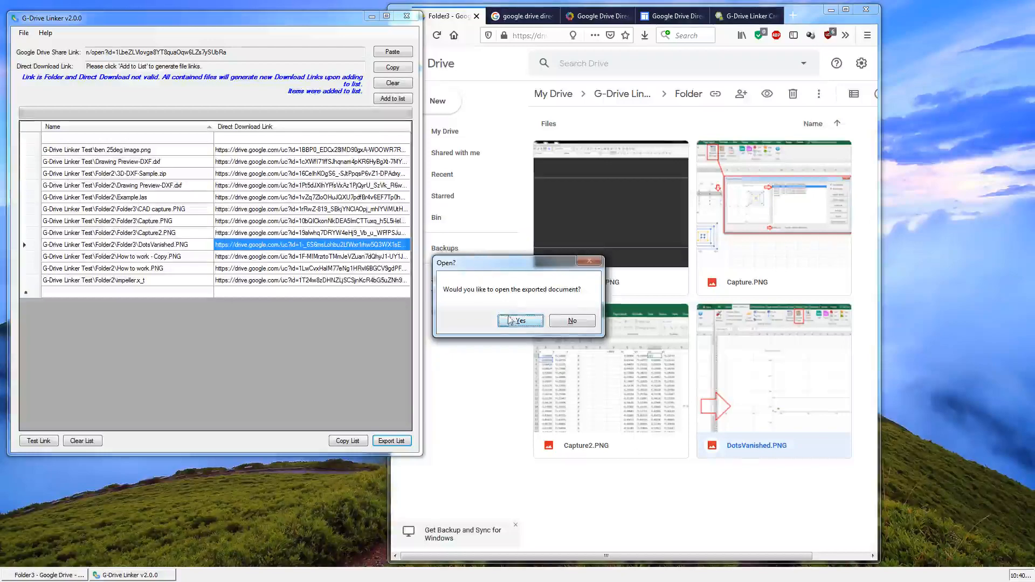
click(526, 320)
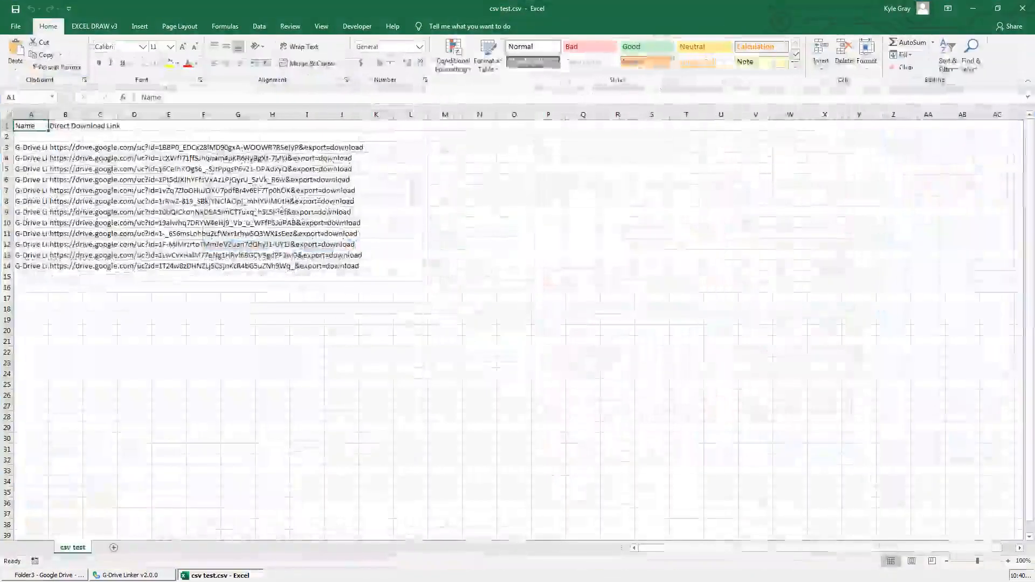
- Widen column A to show the full file names and look over the exported names and download links
drag(48, 114, 268, 114)
drag(186, 276, 172, 147)
drag(293, 267, 291, 154)
click(360, 298)
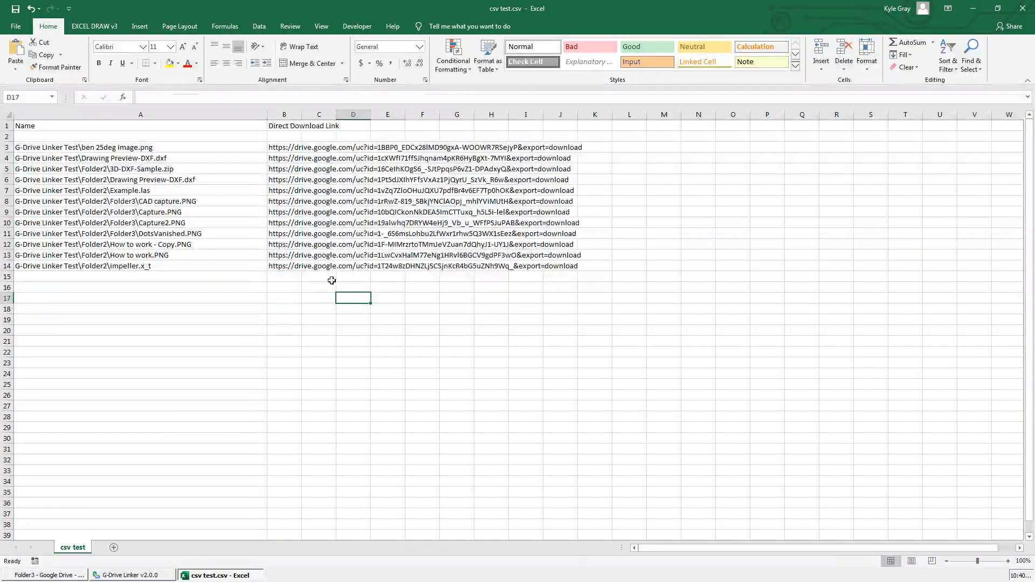
- Copy the DotsVanished.PNG link from cell B11 and test it in a new Firefox tab, cancelling the download and closing the tab
click(196, 235)
click(279, 234)
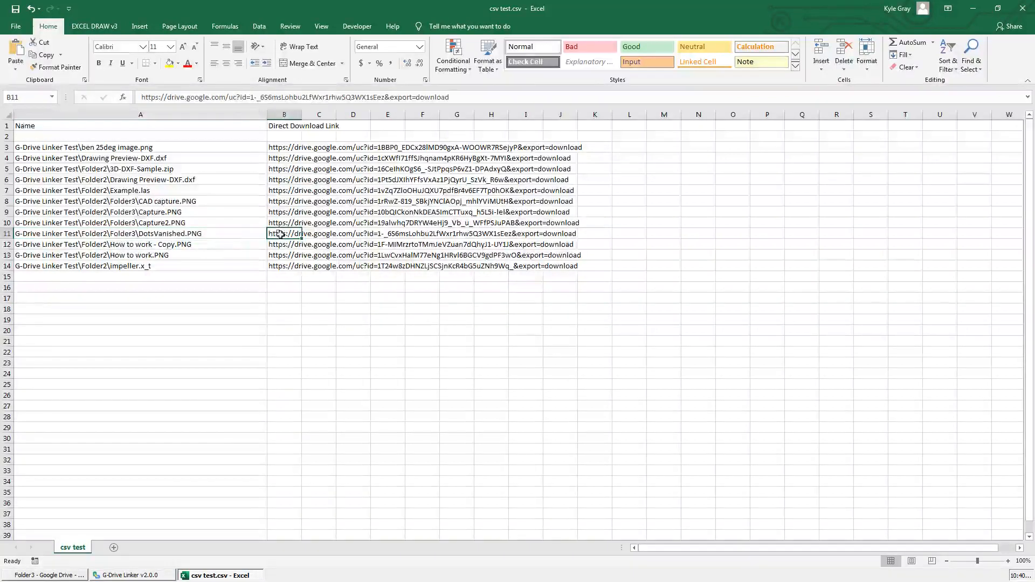
key(ctrl+c)
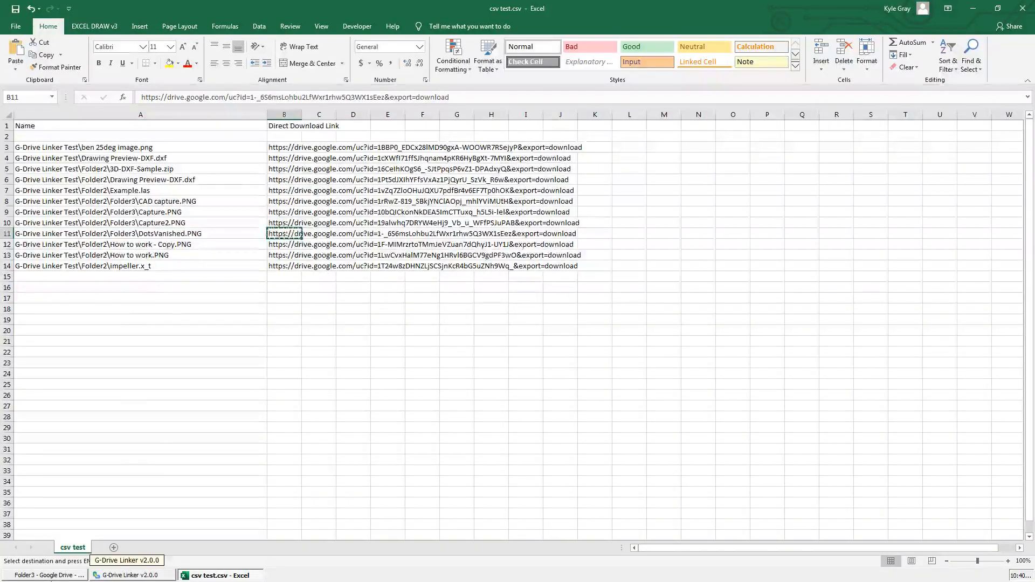
click(80, 576)
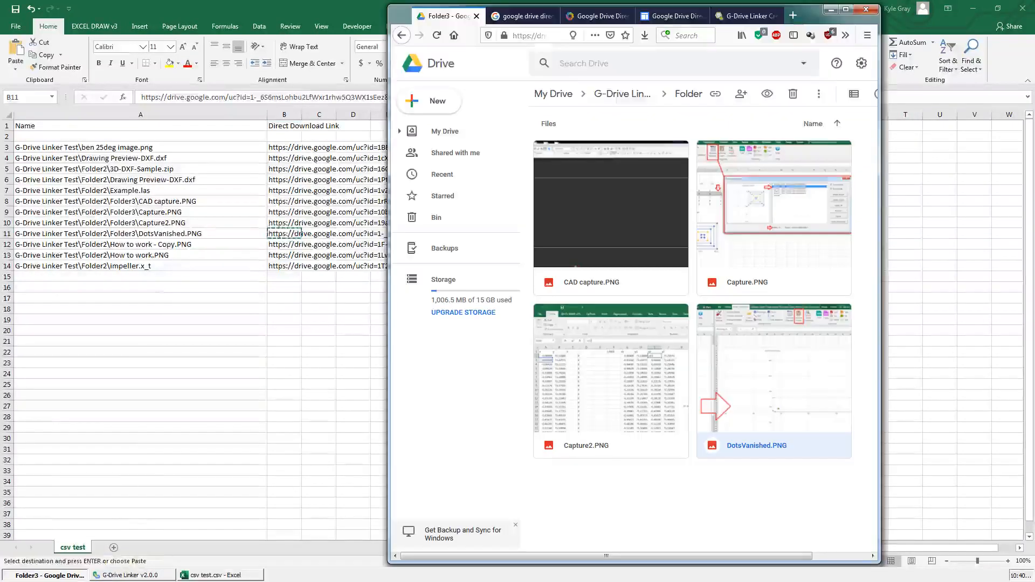
click(792, 15)
key(ctrl+v)
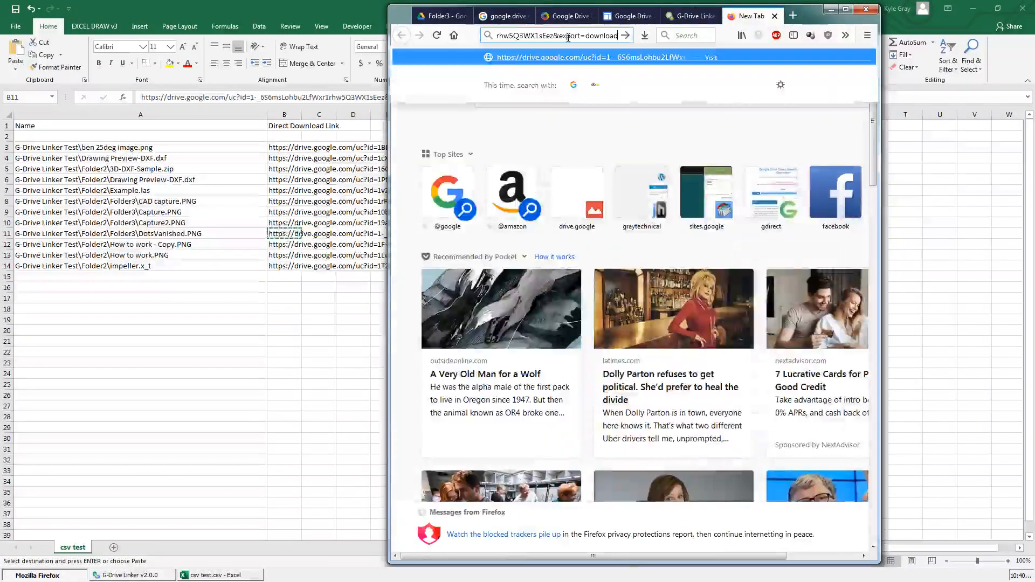
key(Return)
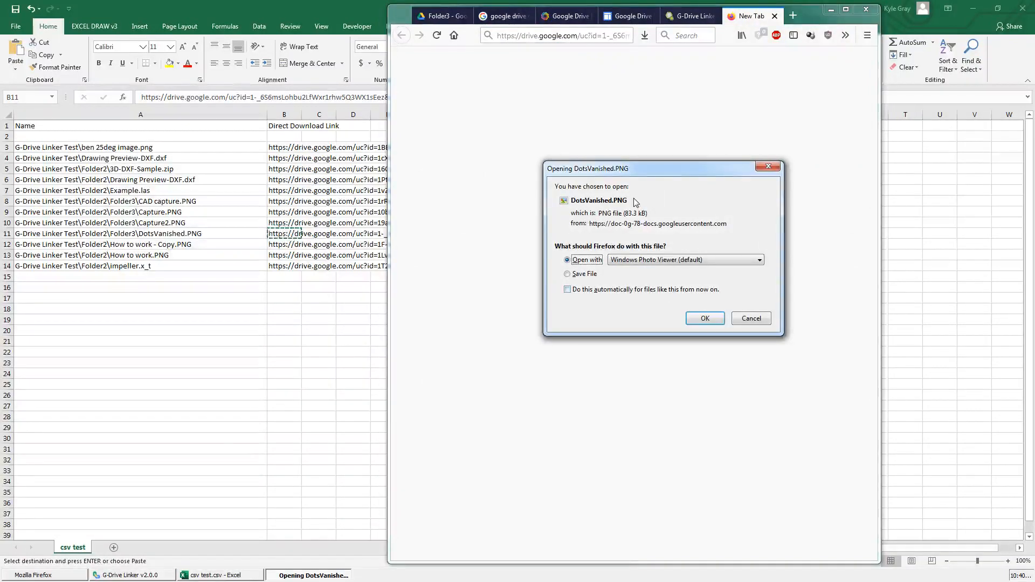
click(756, 319)
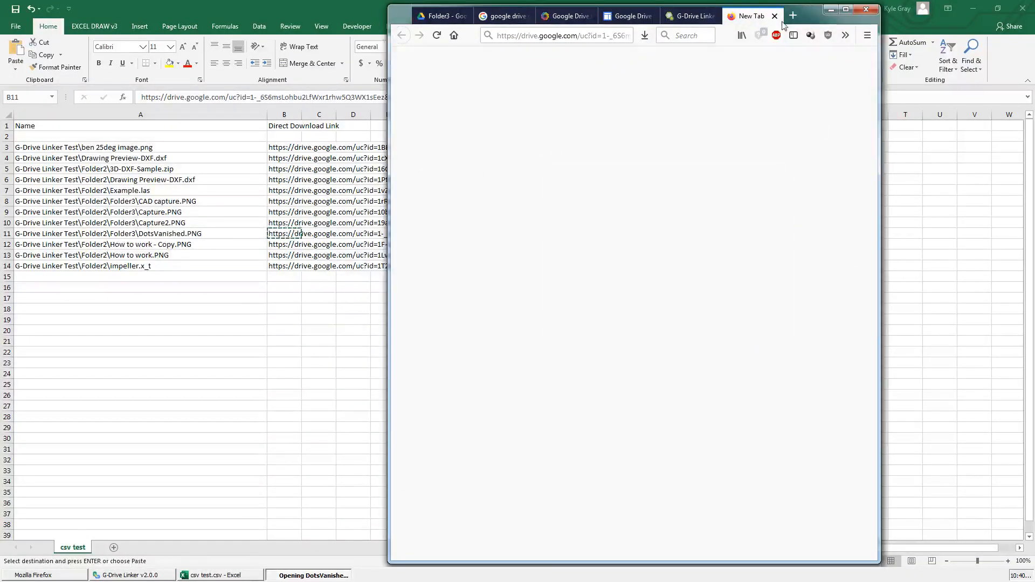
click(775, 17)
- Review the G-Drive Linker product page in a maximized browser window, covering its features, free trial request and purchase option
click(747, 17)
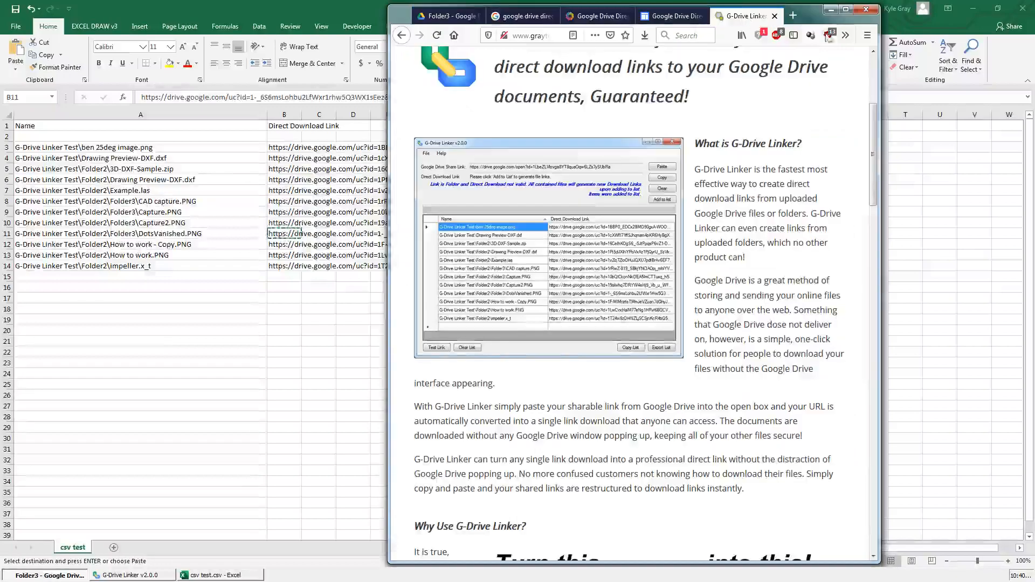
click(845, 9)
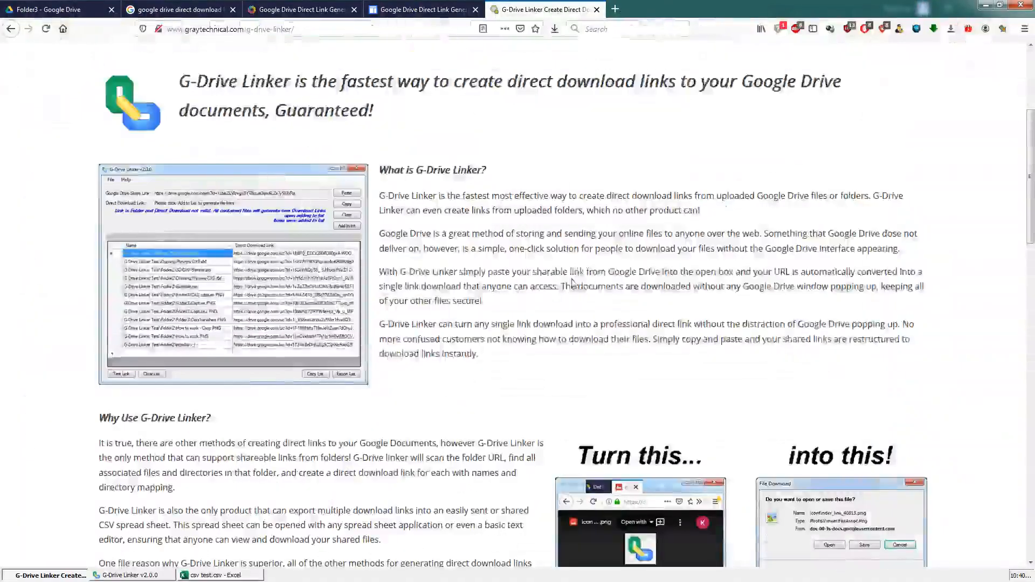
scroll(602, 312, up, 4)
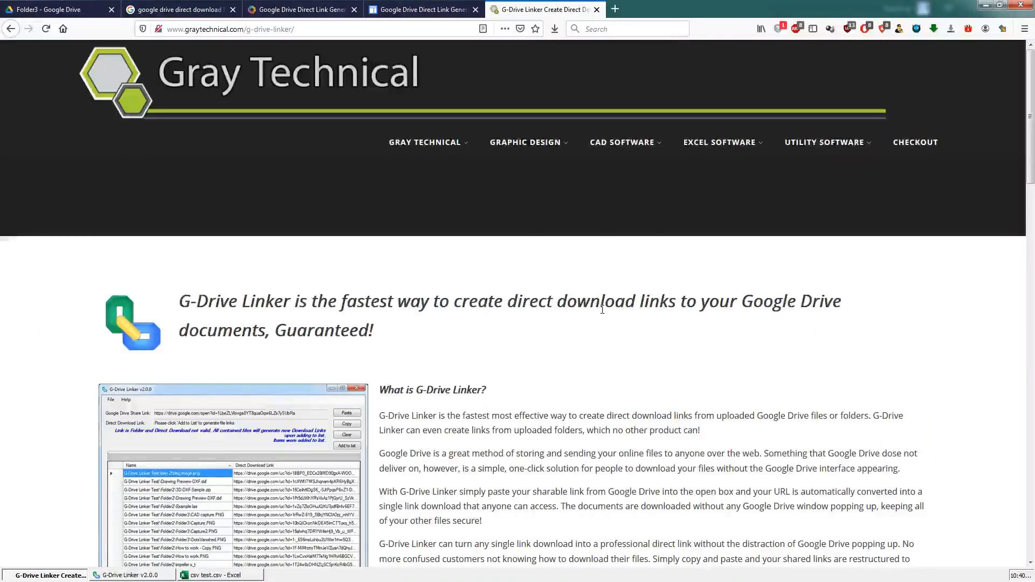
scroll(526, 348, down, 4)
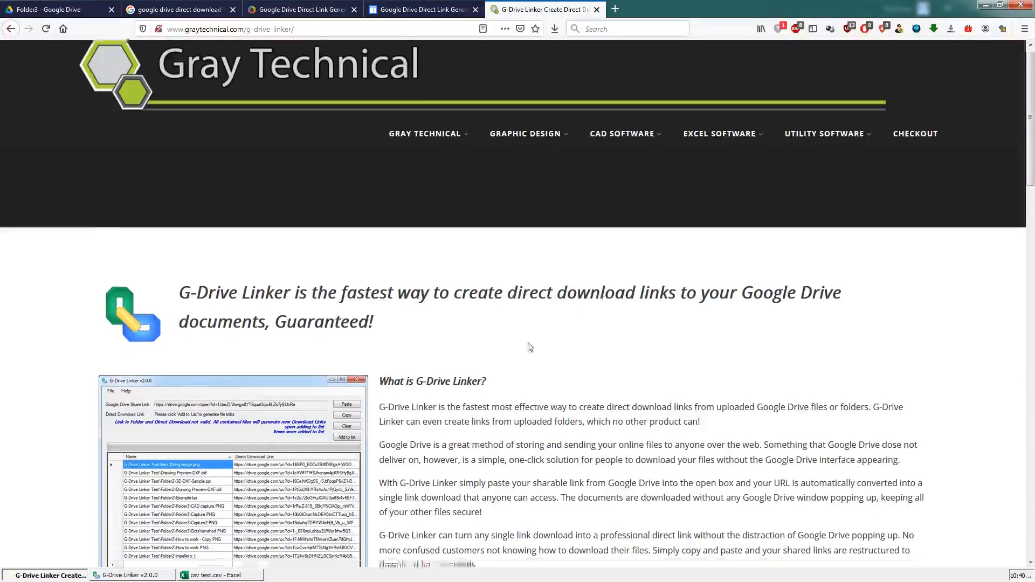
scroll(523, 351, down, 4)
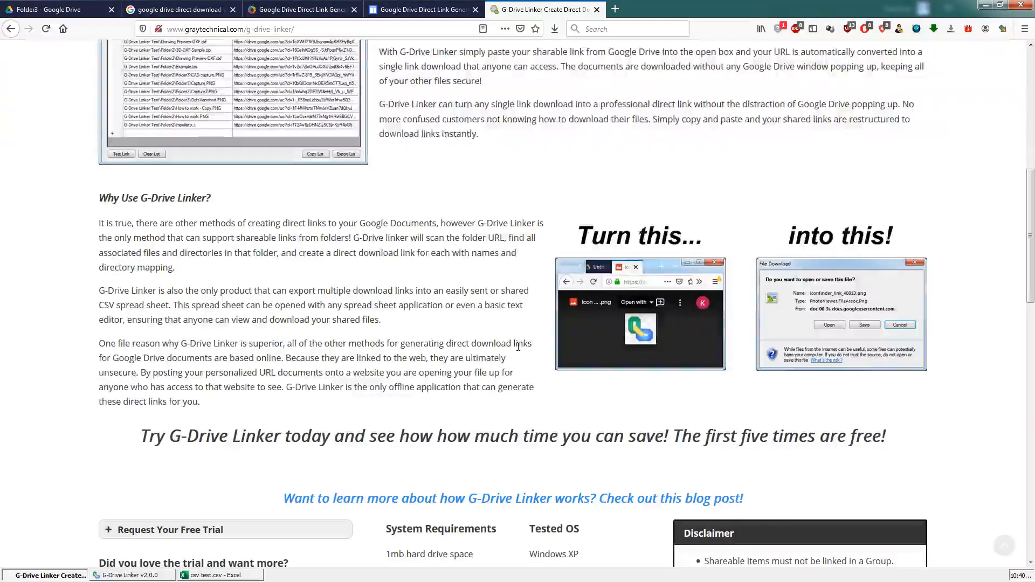
scroll(518, 347, up, 3)
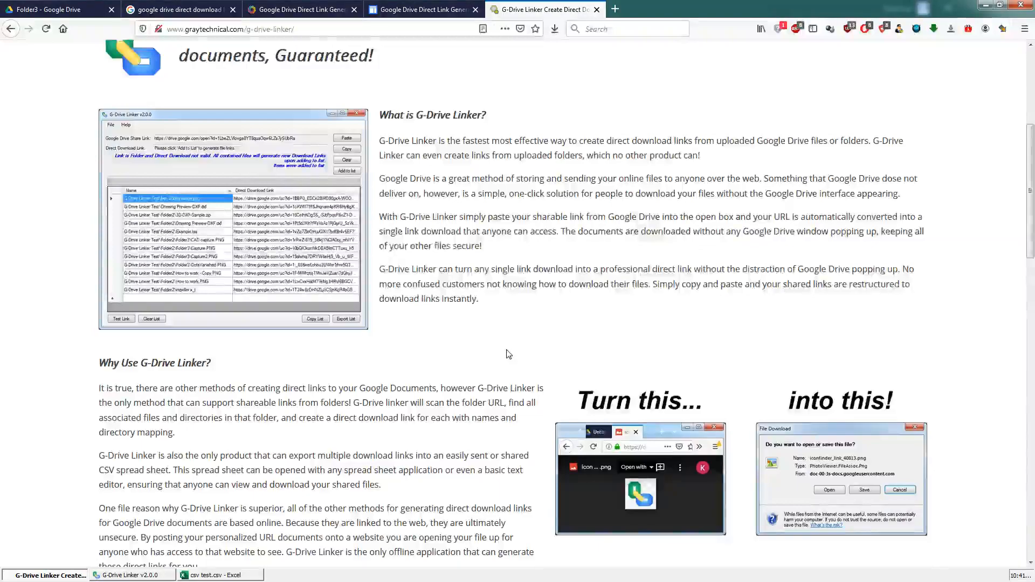
scroll(509, 354, down, 4)
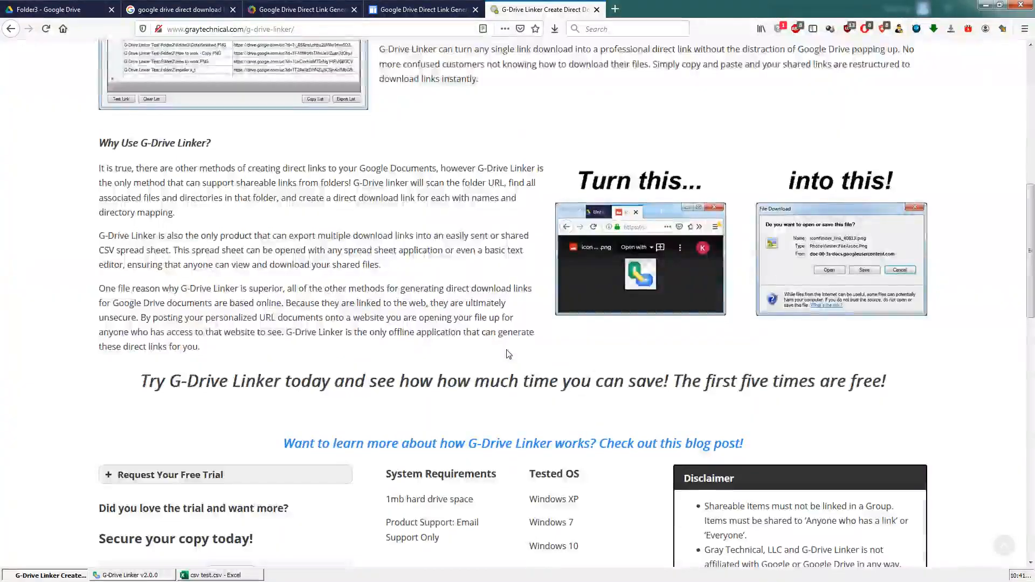
scroll(508, 355, down, 4)
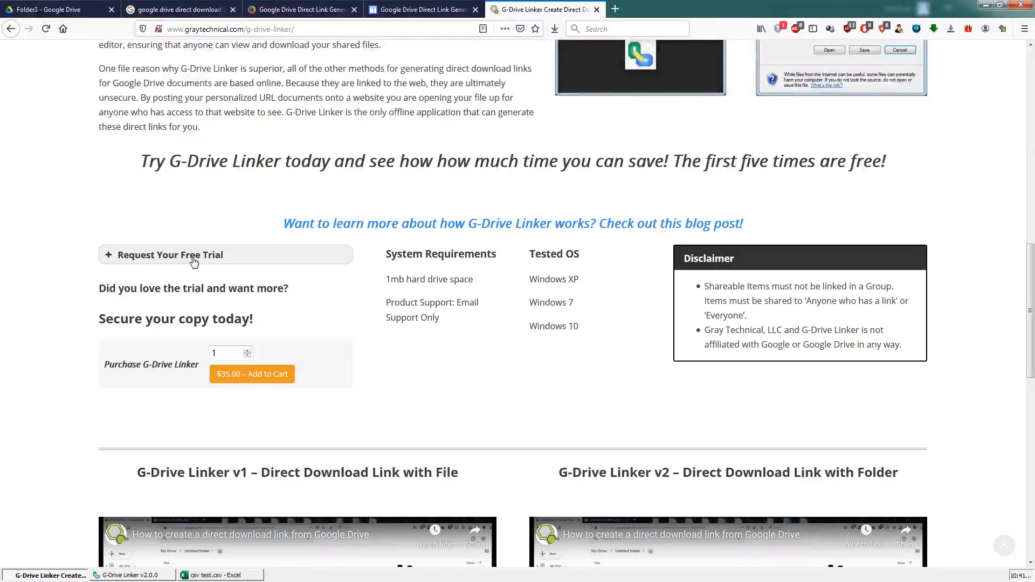
drag(193, 381, 357, 403)
click(338, 384)
scroll(416, 400, up, 5)
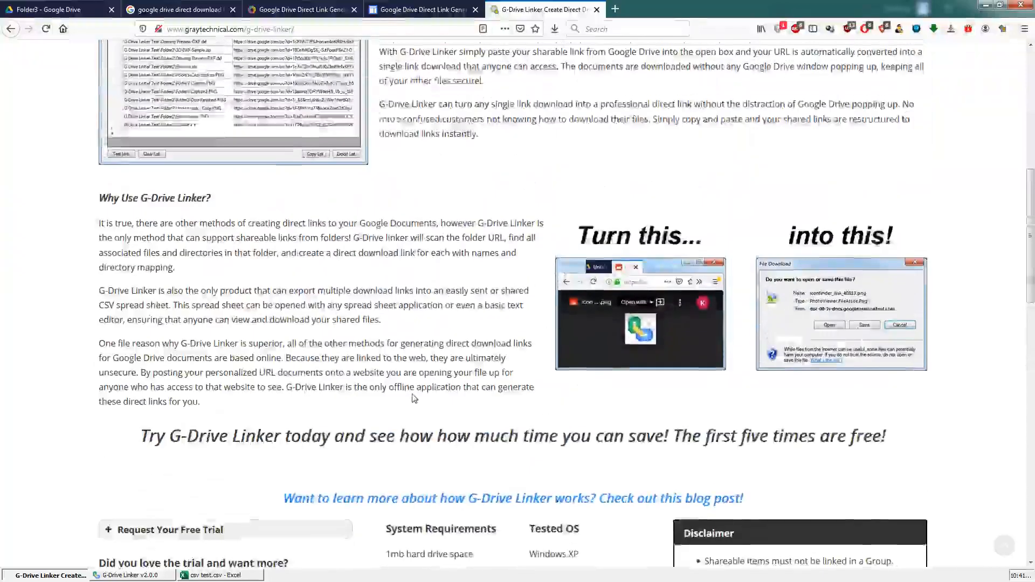
scroll(414, 398, up, 8)
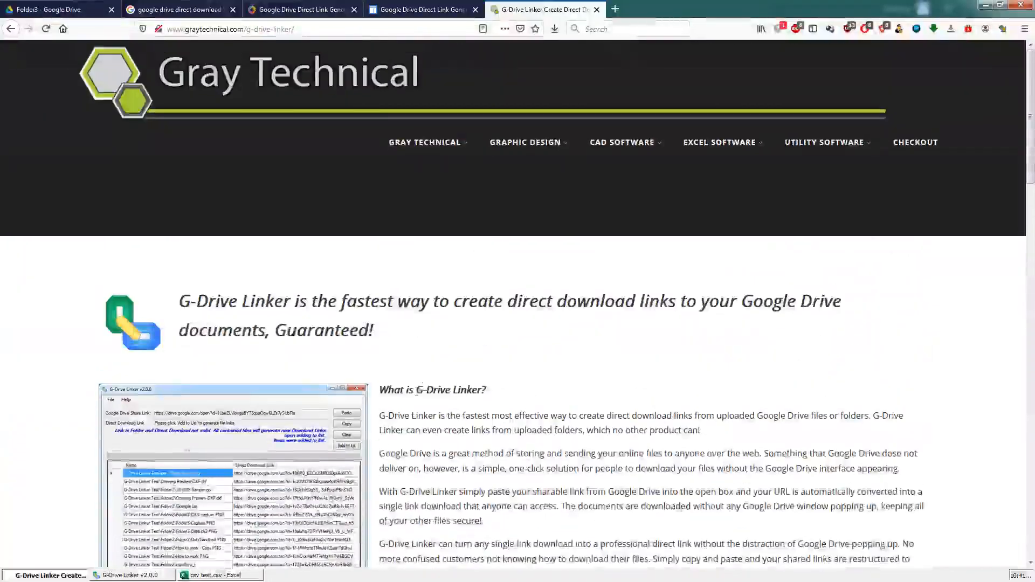